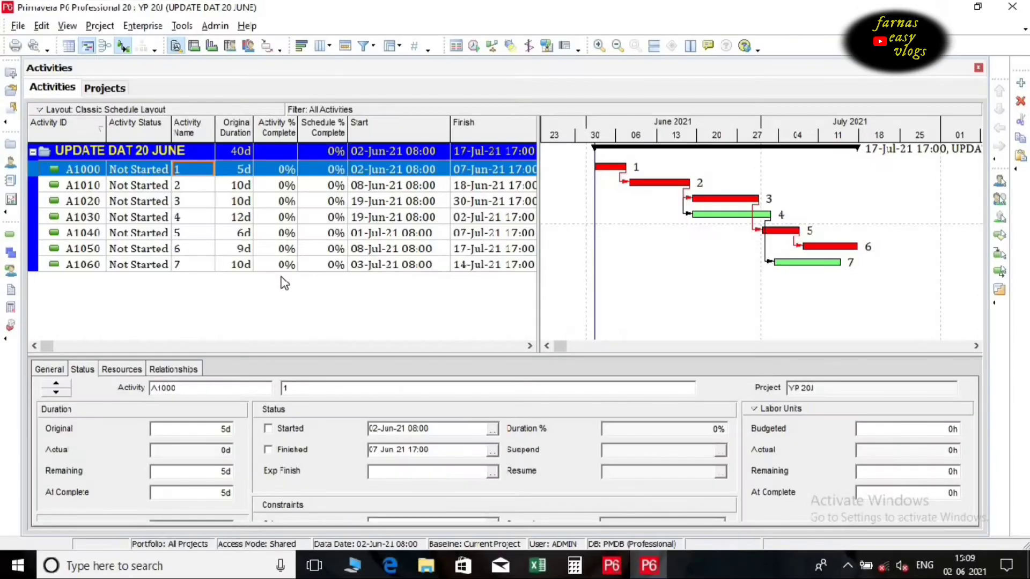
Start a Spreadsheet (XLSX) export of the Activities data for project YP 20J
click(21, 27)
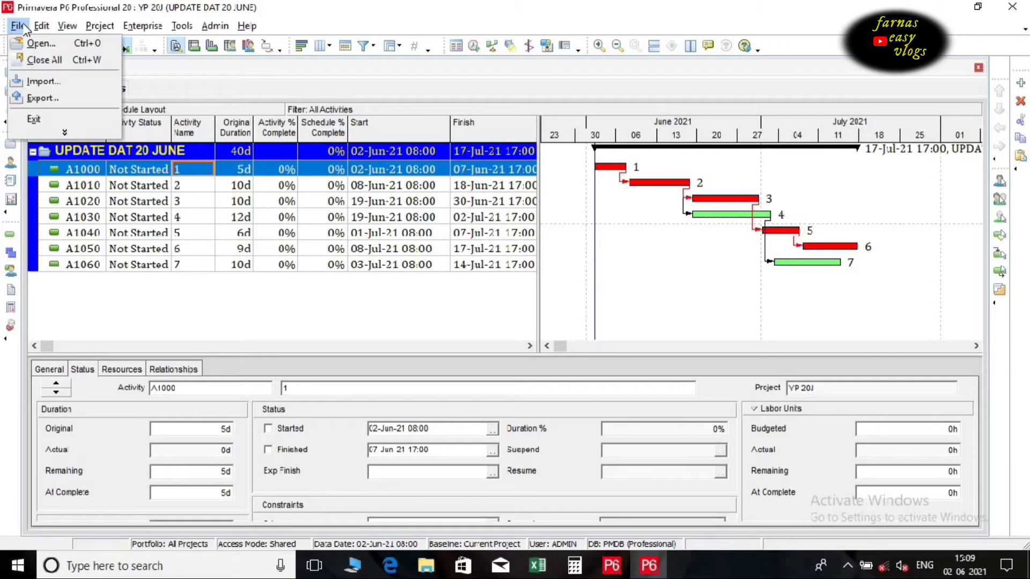
click(46, 97)
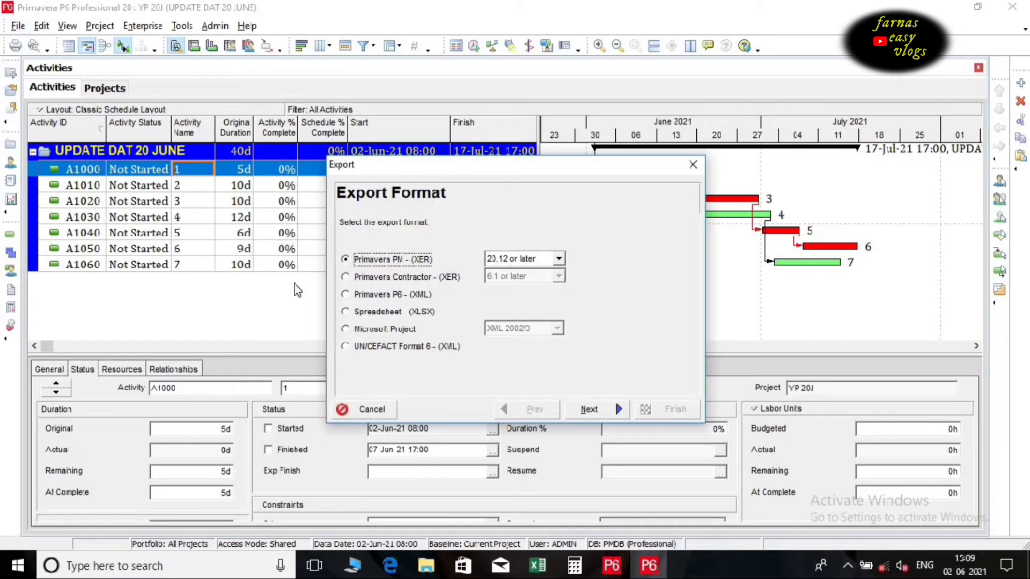
click(398, 314)
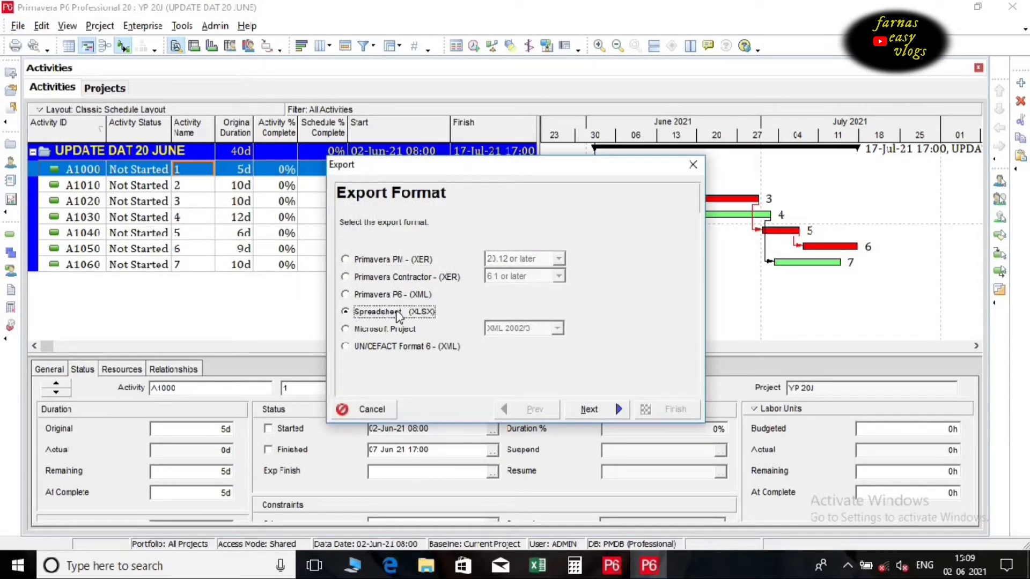
click(589, 411)
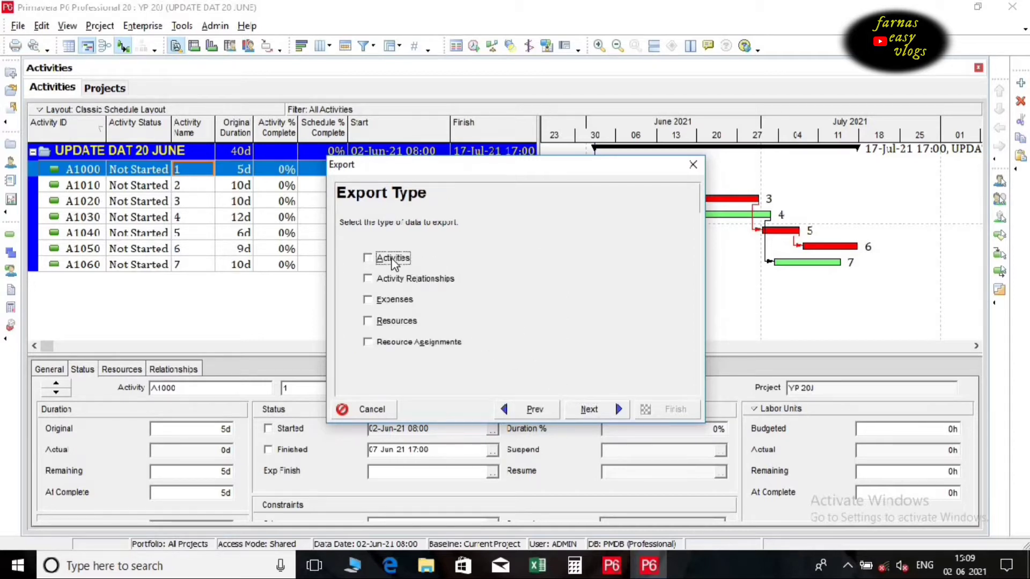
click(589, 409)
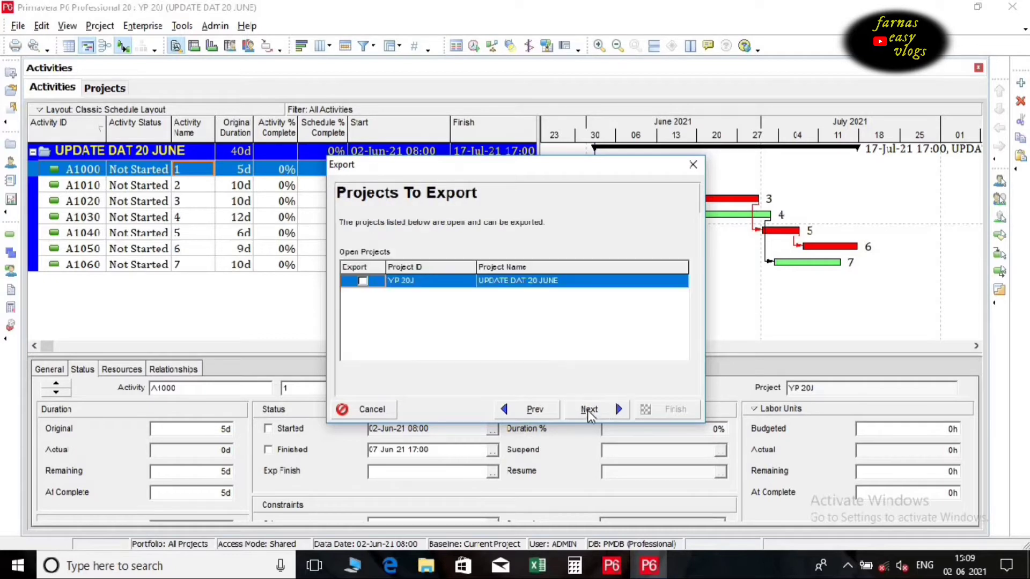
click(364, 282)
click(588, 409)
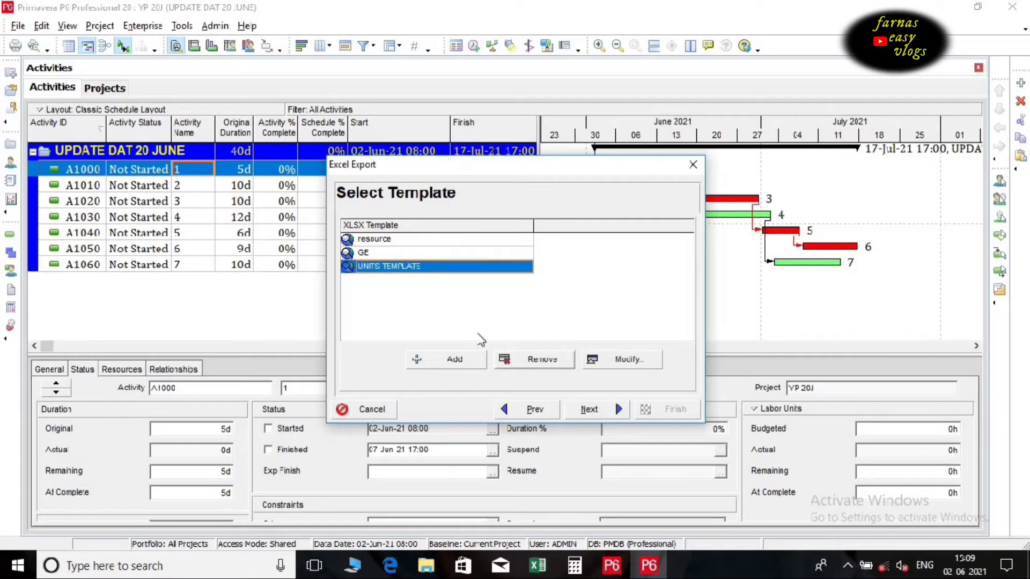
Add a new export template named "Updating data on 20 june" with Activities as its subject area
click(463, 362)
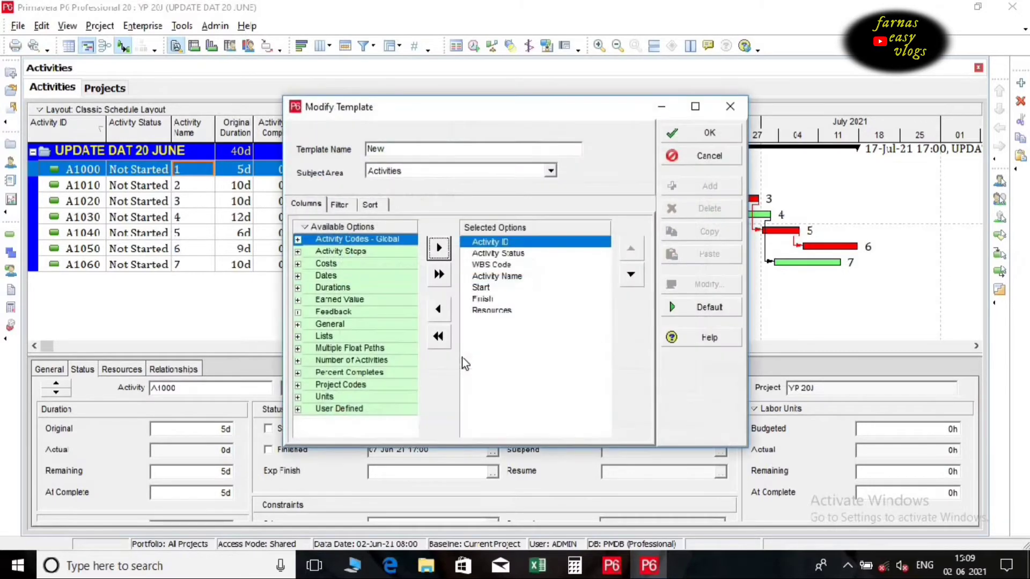
drag(408, 144, 369, 154)
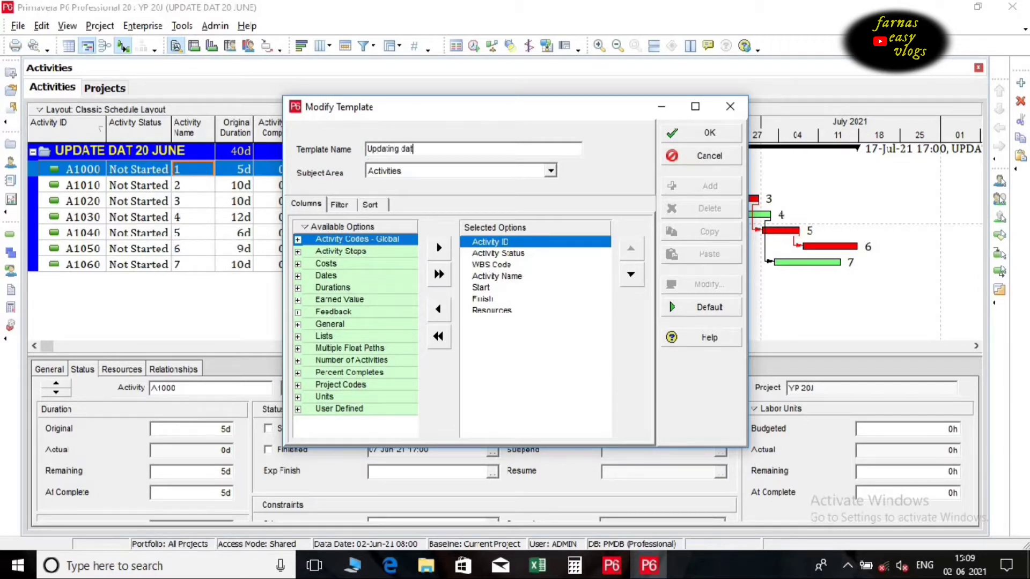
text(Updating data on 20 june)
Add the Actual Start and Actual Finish date columns after Resources in the template's selected options
click(515, 311)
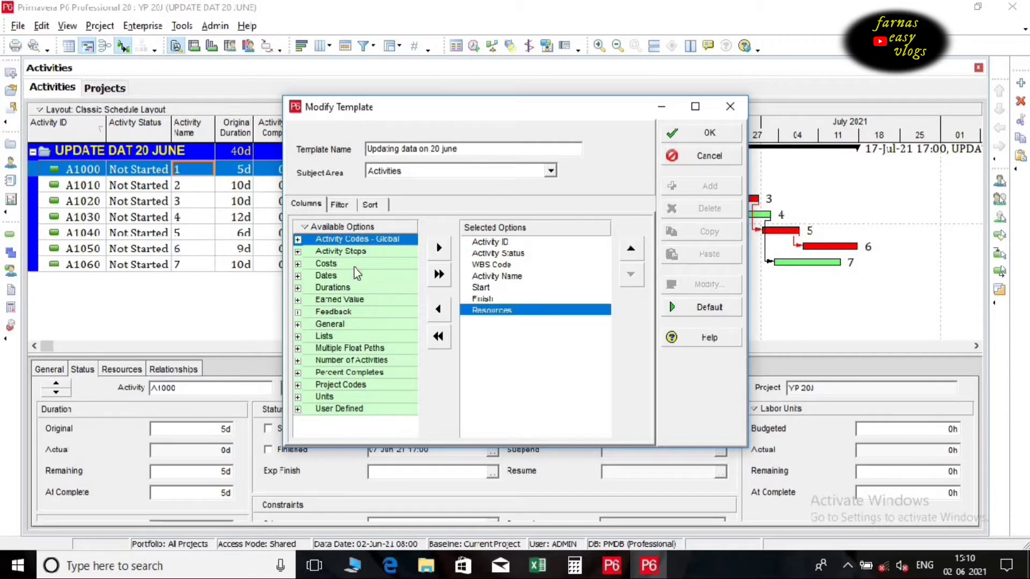
click(298, 276)
click(356, 264)
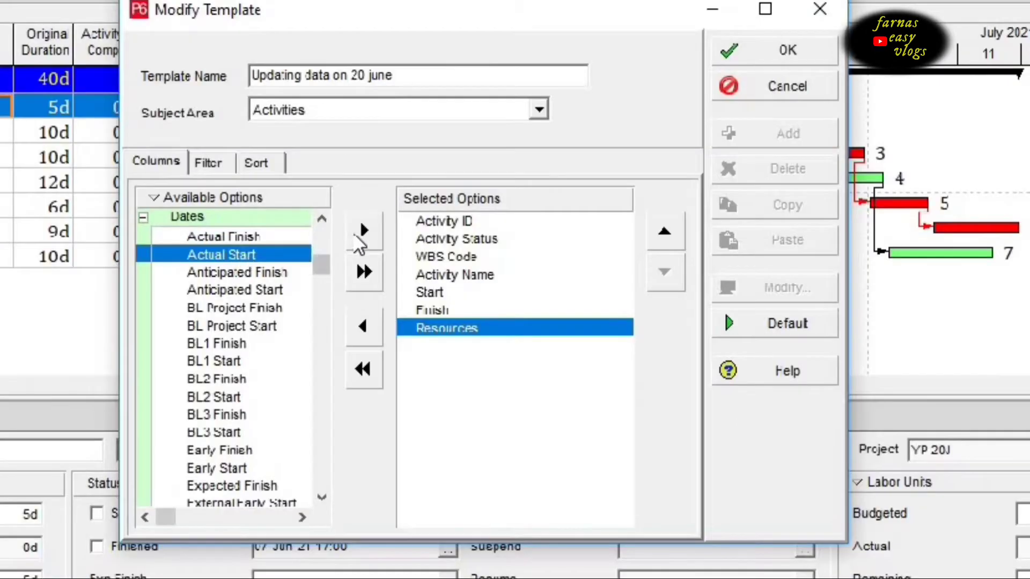
click(439, 248)
click(378, 252)
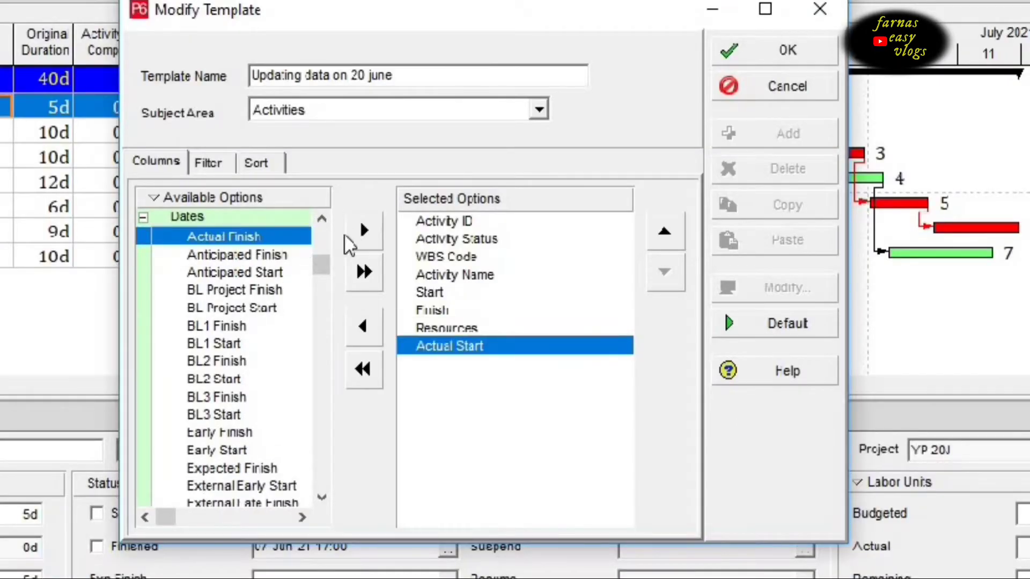
click(349, 244)
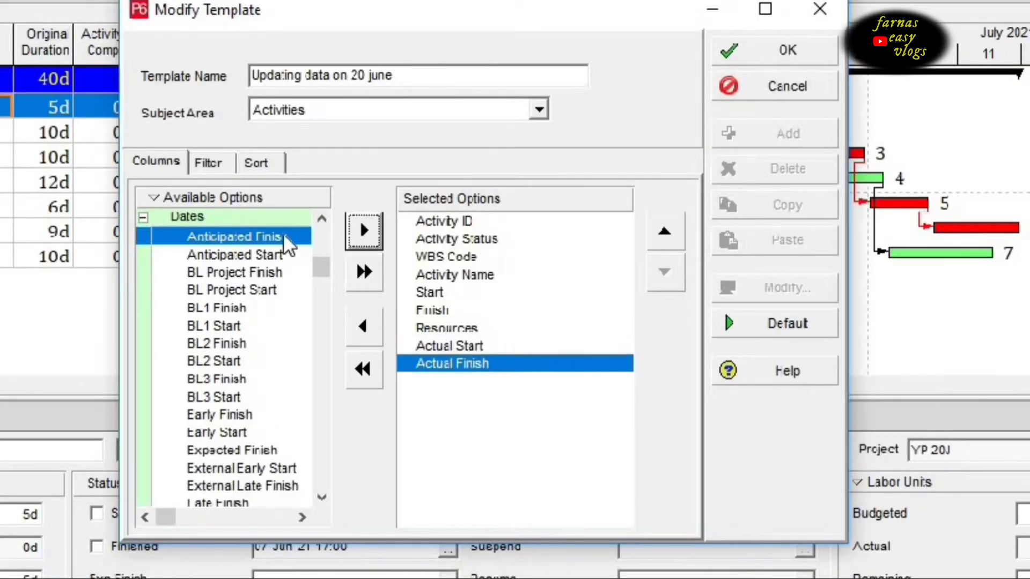
click(143, 217)
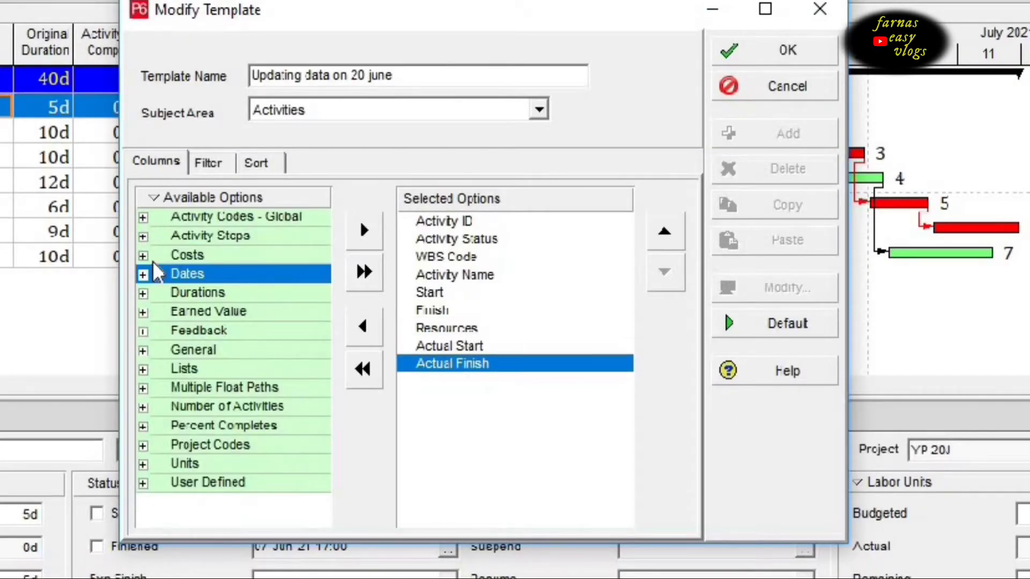
Add the Activity % Complete column after Actual Finish and save the template
click(143, 427)
click(231, 239)
click(363, 230)
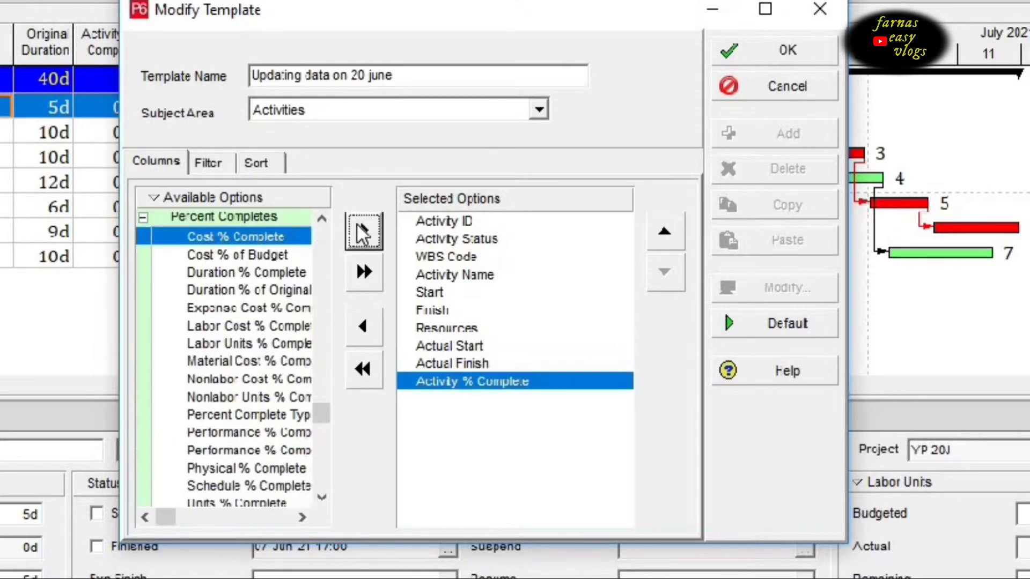
click(490, 362)
click(495, 381)
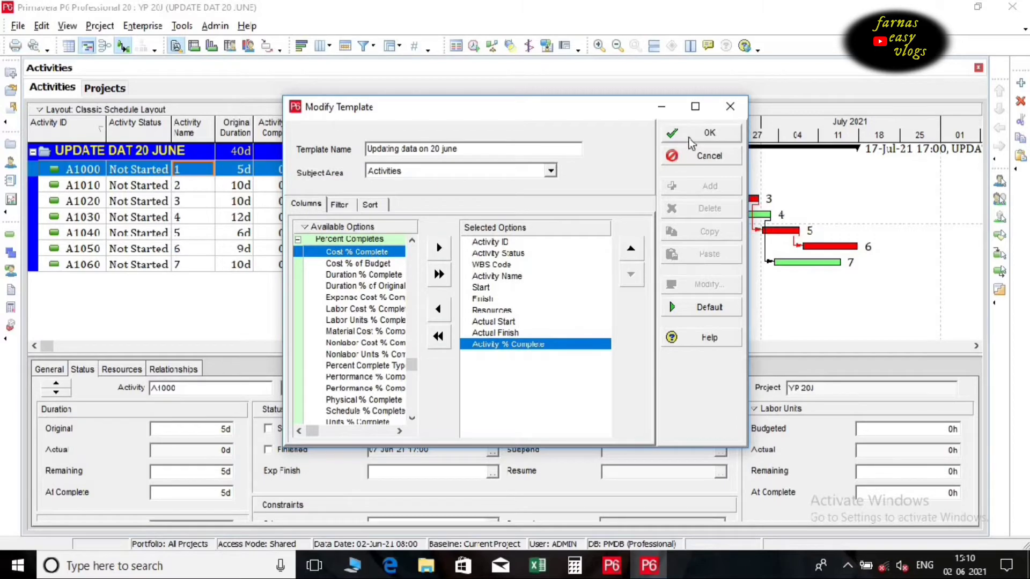
click(694, 139)
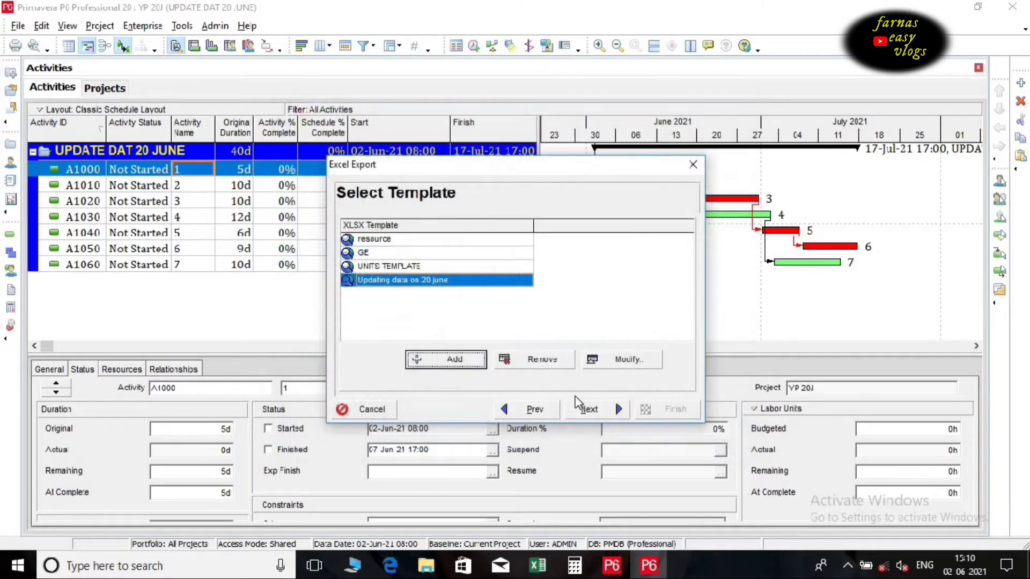
Continue with the new template and set the export file to "YP 20J-Activities excel file" on the Desktop
click(588, 409)
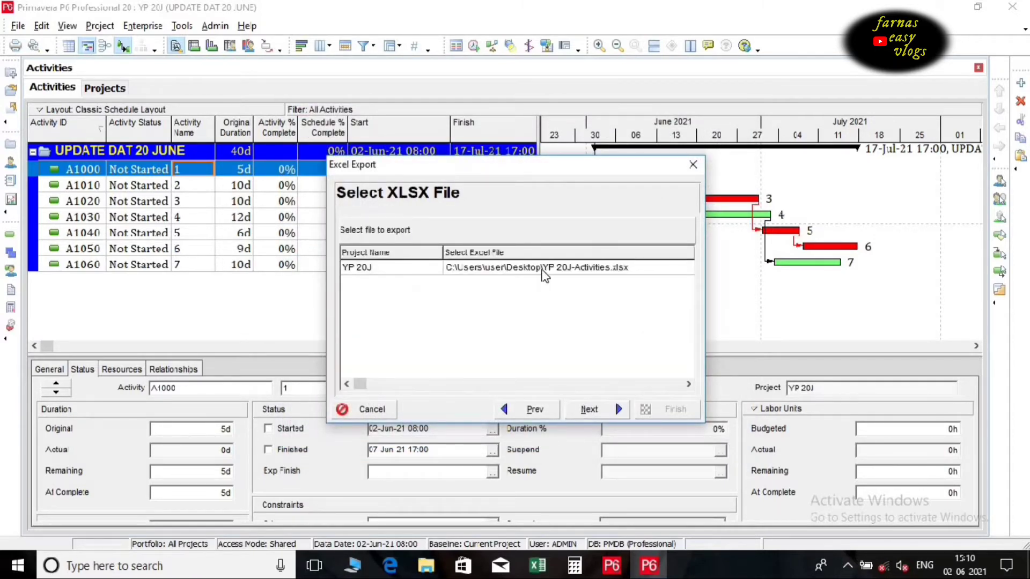
click(554, 268)
click(596, 268)
click(598, 267)
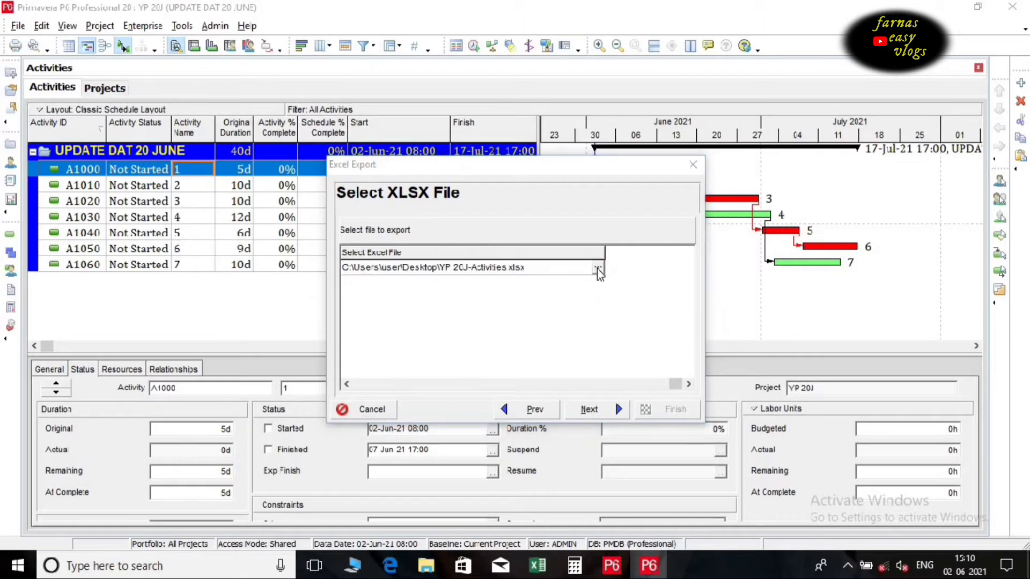
click(354, 204)
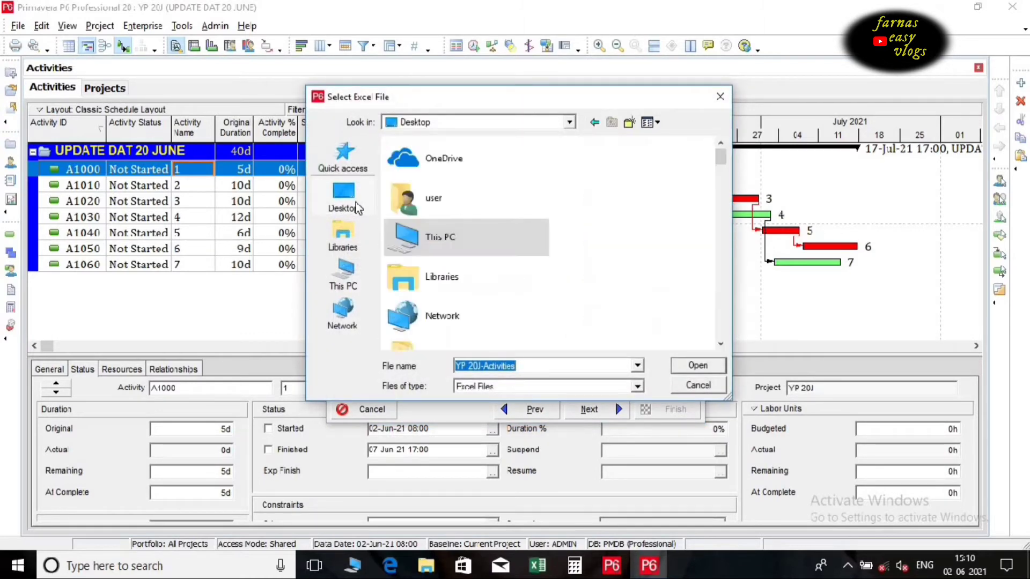
text(excel file)
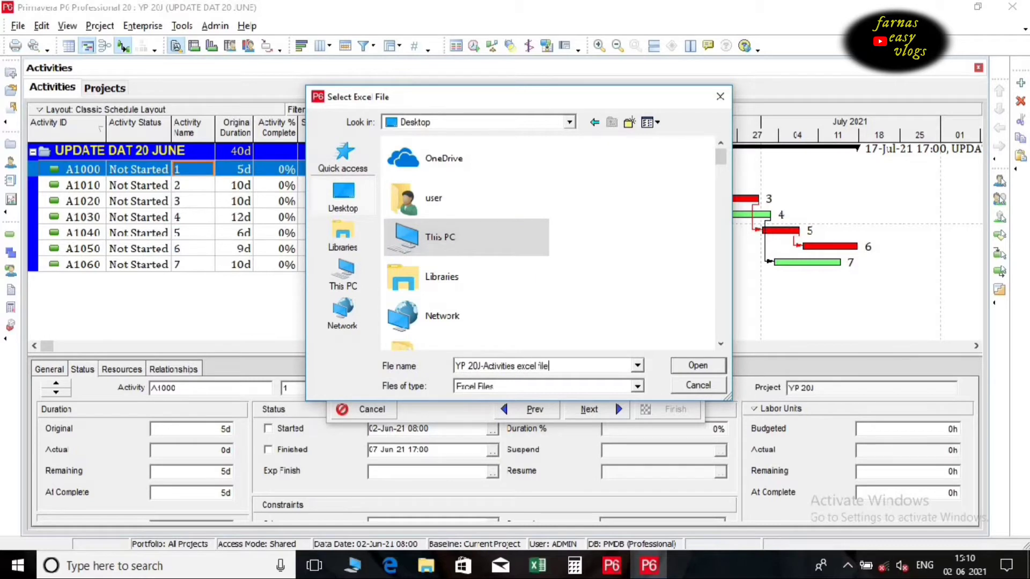
click(697, 366)
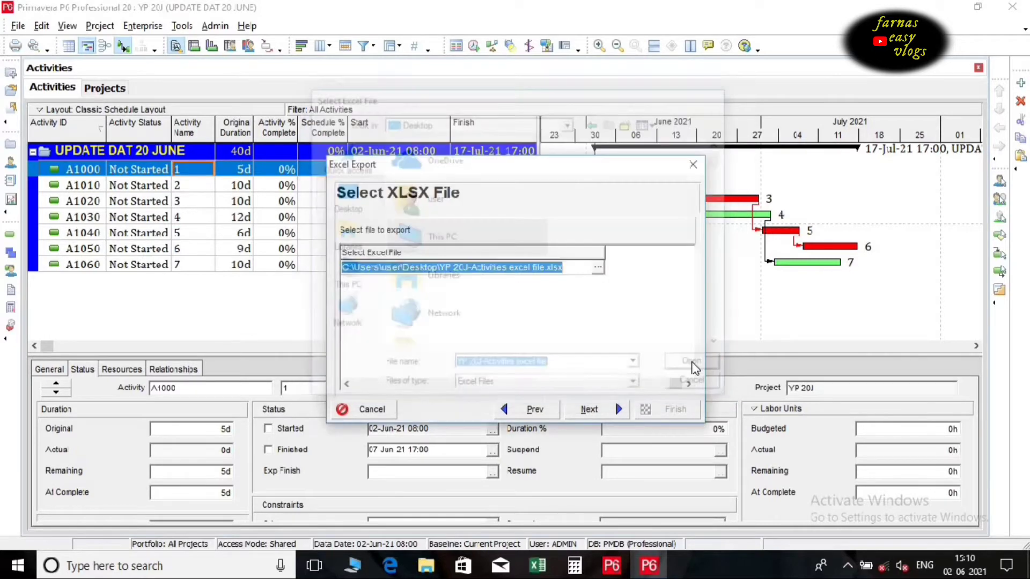
Finish the Excel export of the activities and close the export wizard
click(587, 410)
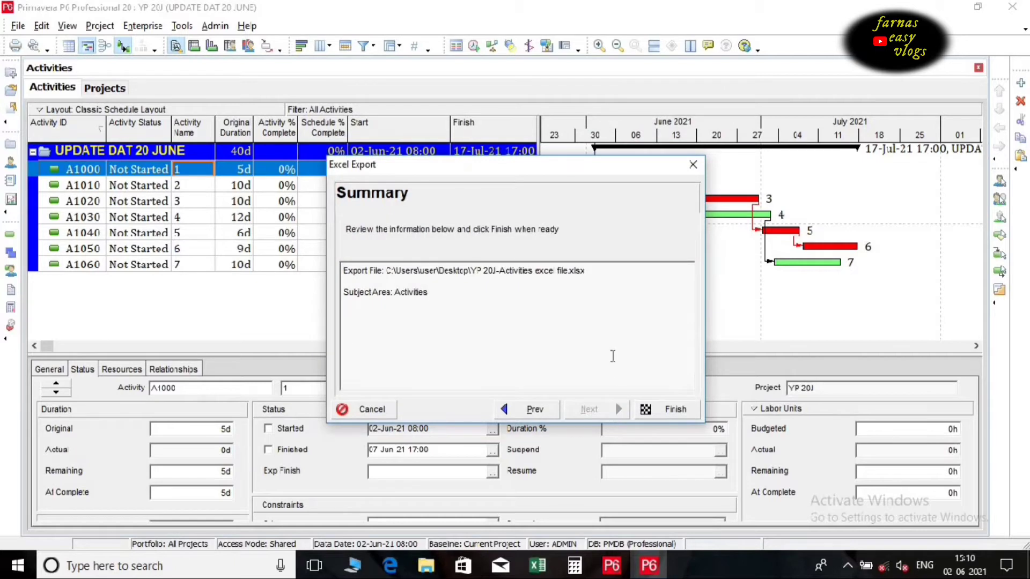
click(683, 411)
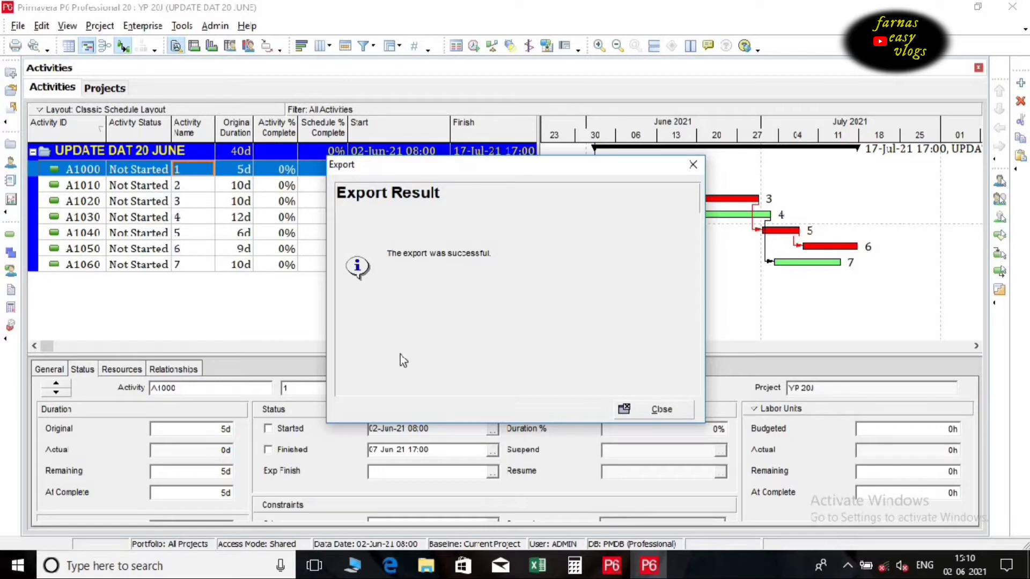
click(659, 410)
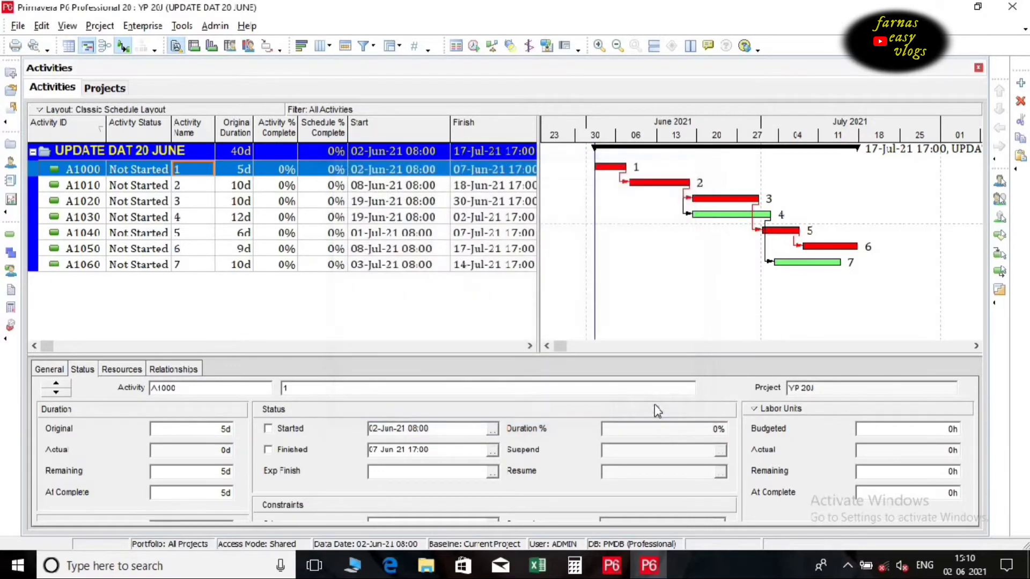
Open the "copy of YP 20J-Activities" workbook from the desktop in Excel and maximize its window
click(423, 222)
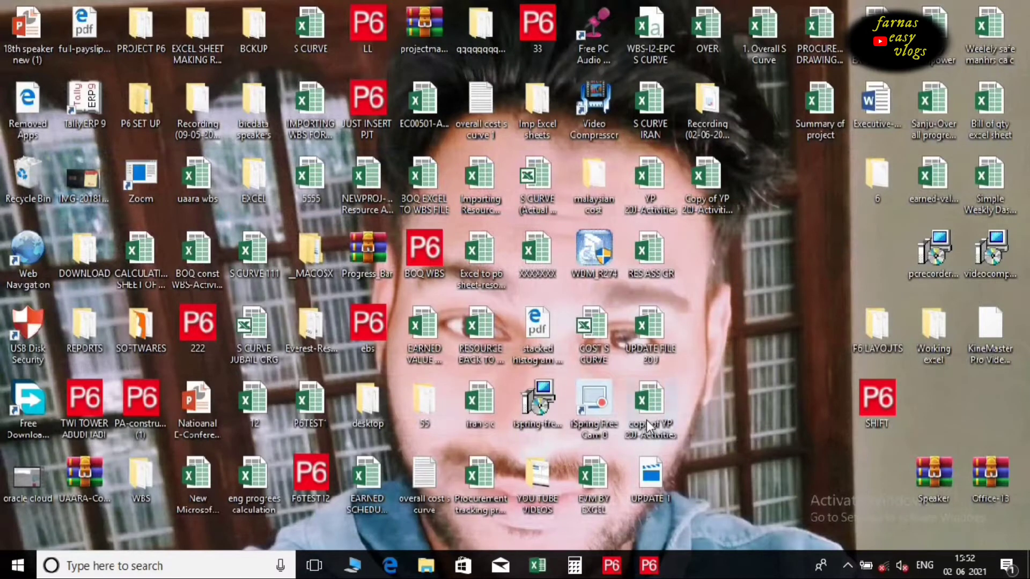
click(646, 420)
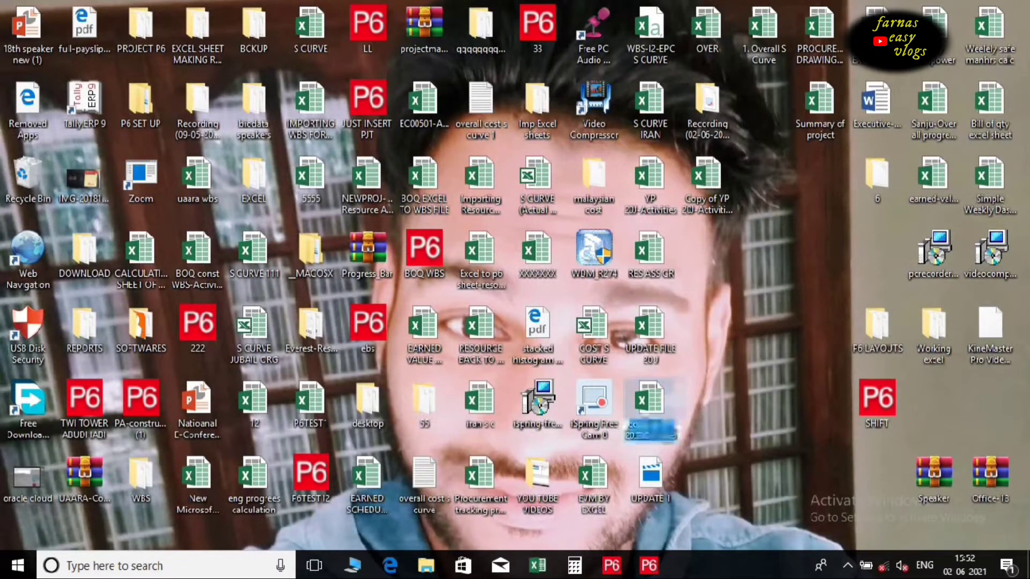
click(718, 405)
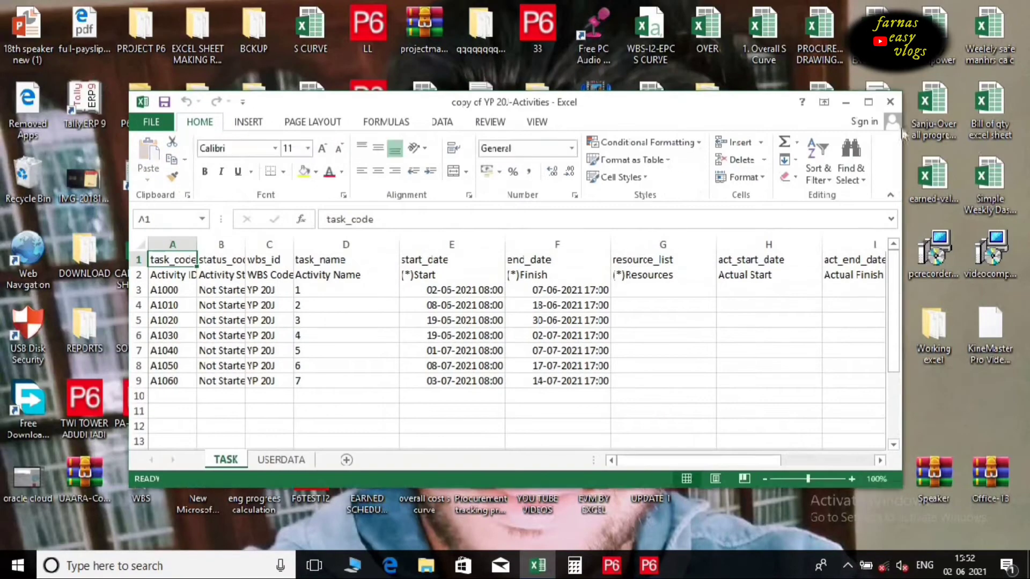
click(869, 103)
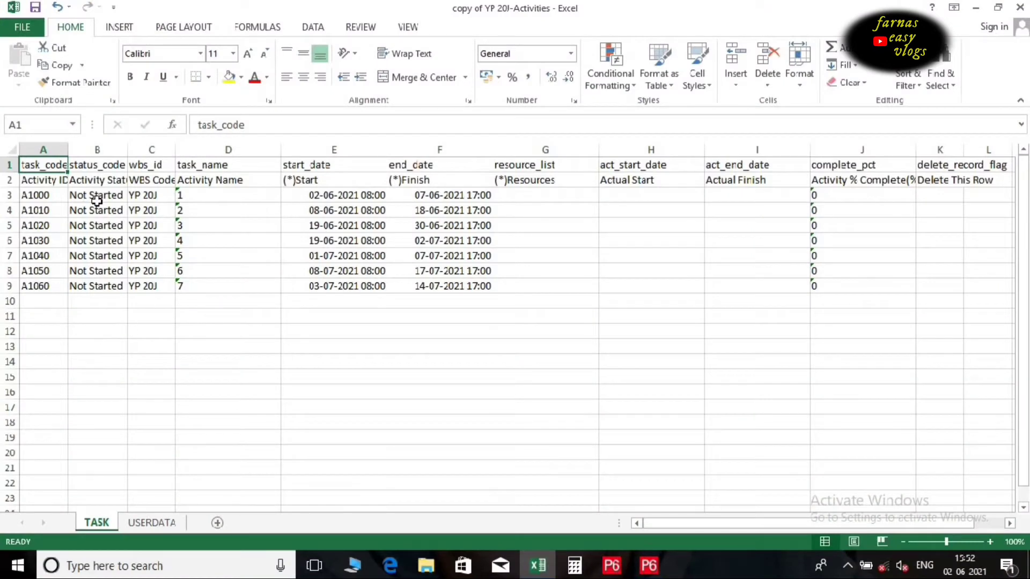
Fill the Activity Status, Actual Start, Actual Finish and Activity % Complete header cells in row 2 with yellow
click(99, 182)
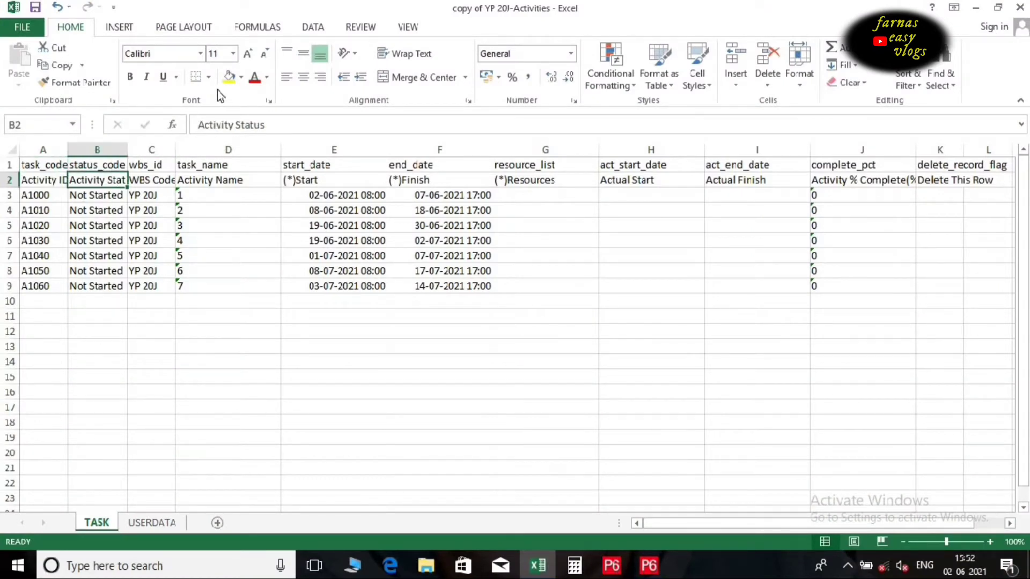
click(229, 77)
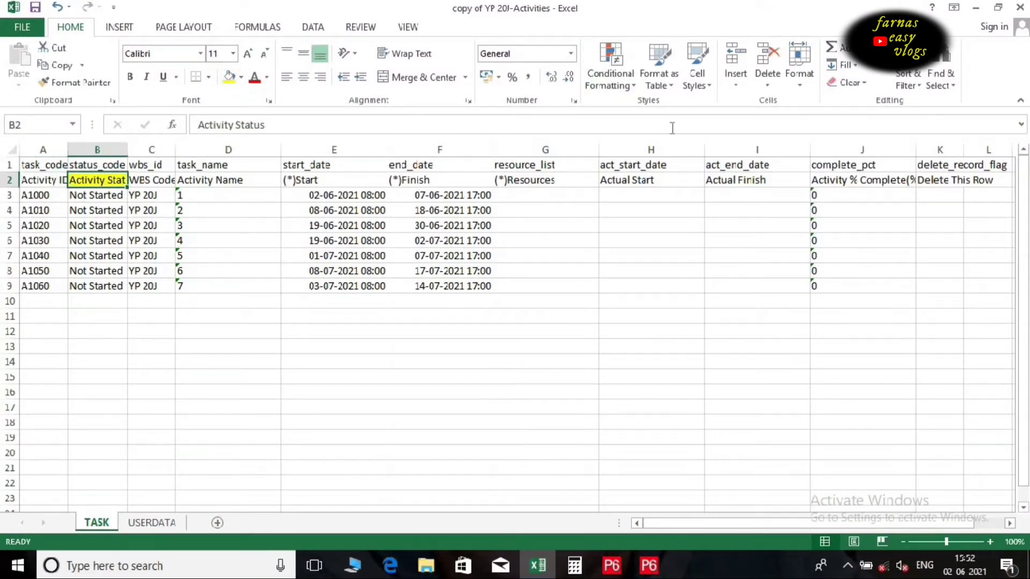
drag(645, 182, 819, 179)
click(229, 77)
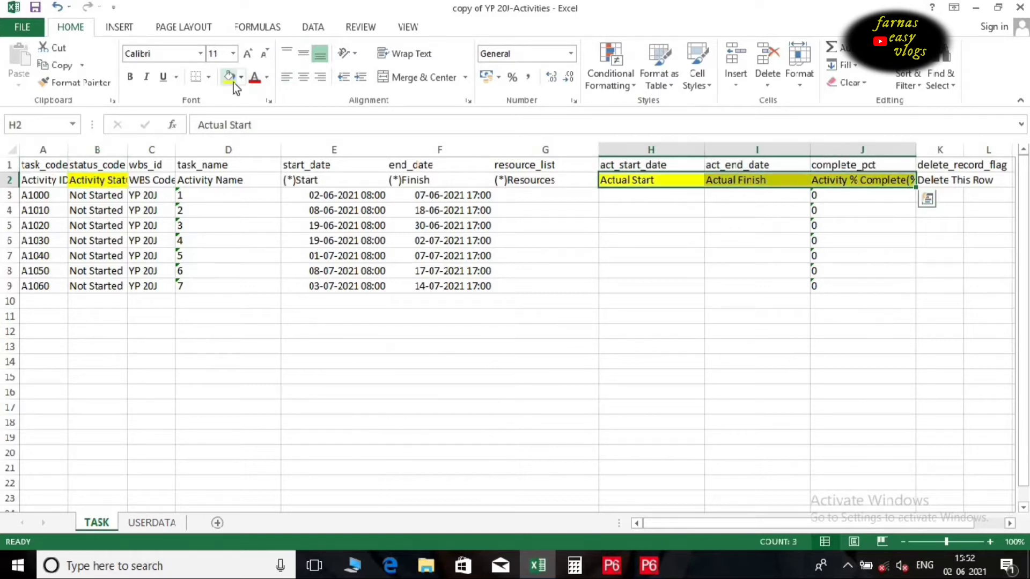
click(820, 345)
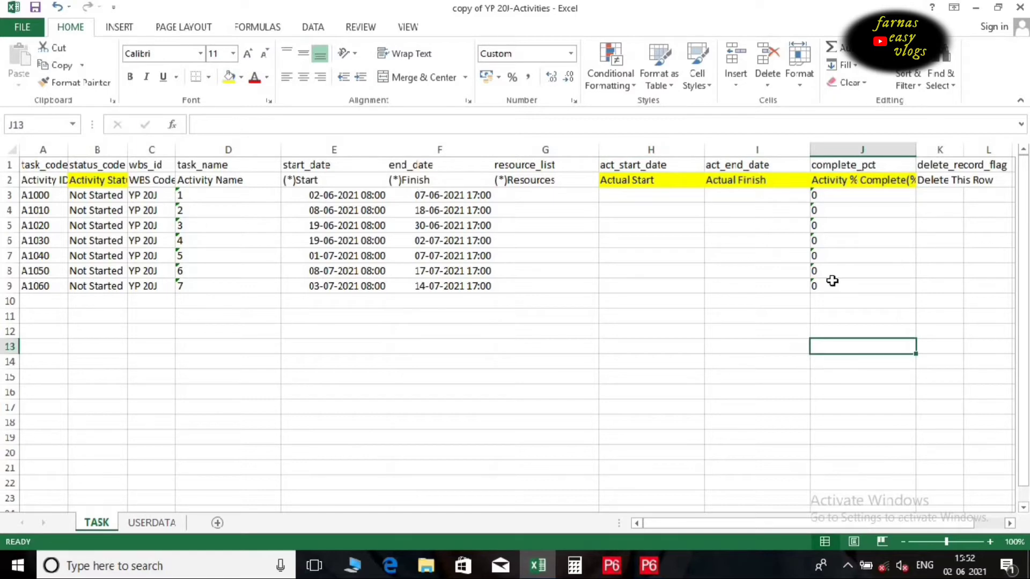
Check the 20 June 2021 update data in the UPDATE FILE 20 J workbook and return to the exported activities workbook
key(alt+Tab)
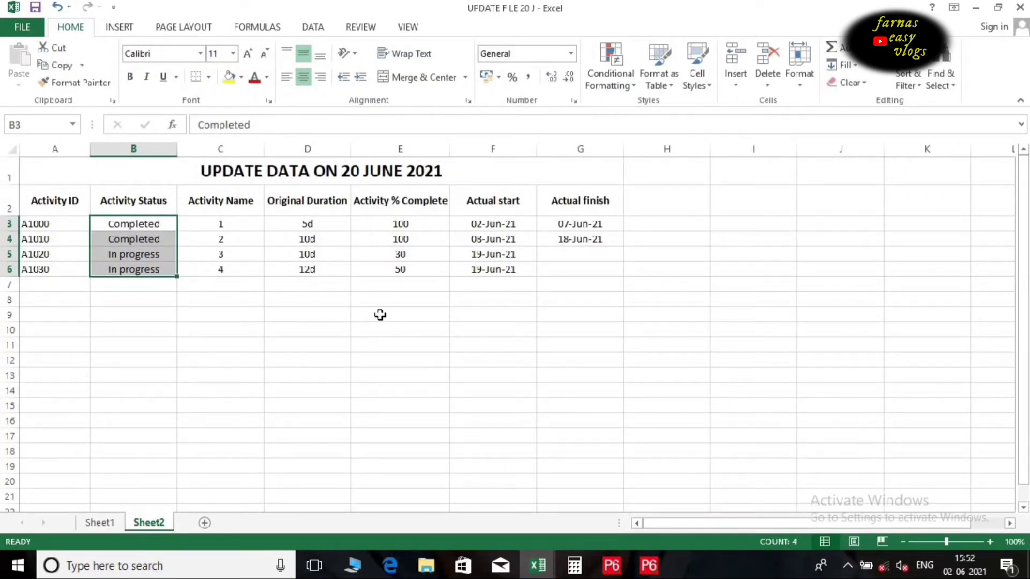
click(364, 346)
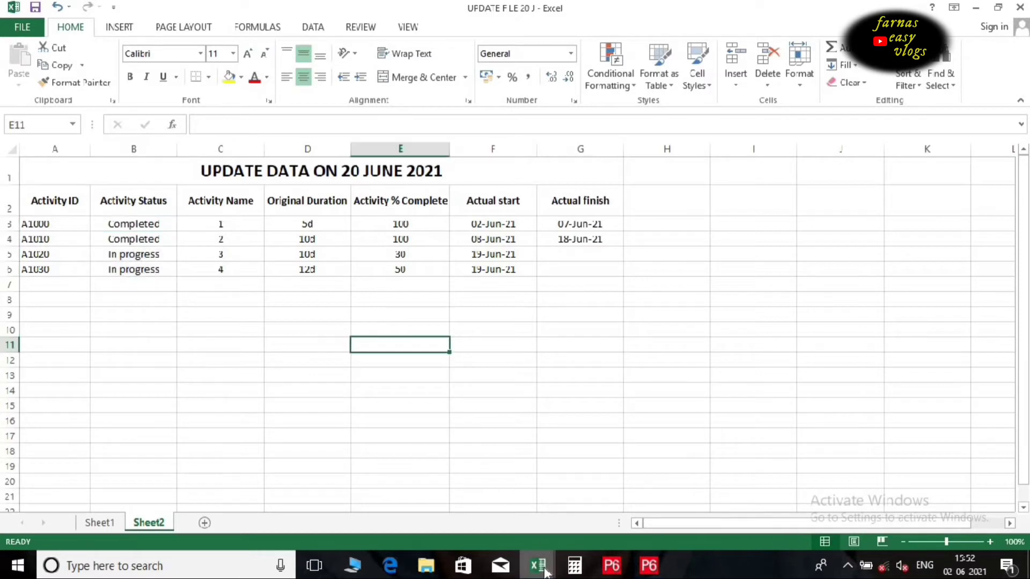
mouse_move(539, 564)
click(510, 504)
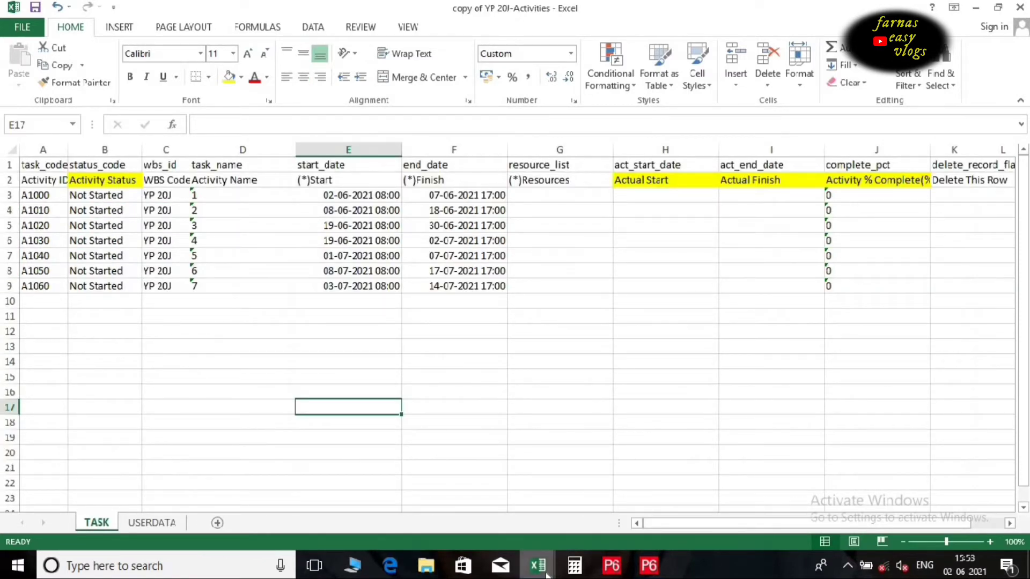
Copy the four Activity Status values, B3:B6, from Sheet2 of the UPDATE FILE 20 J workbook
mouse_move(564, 555)
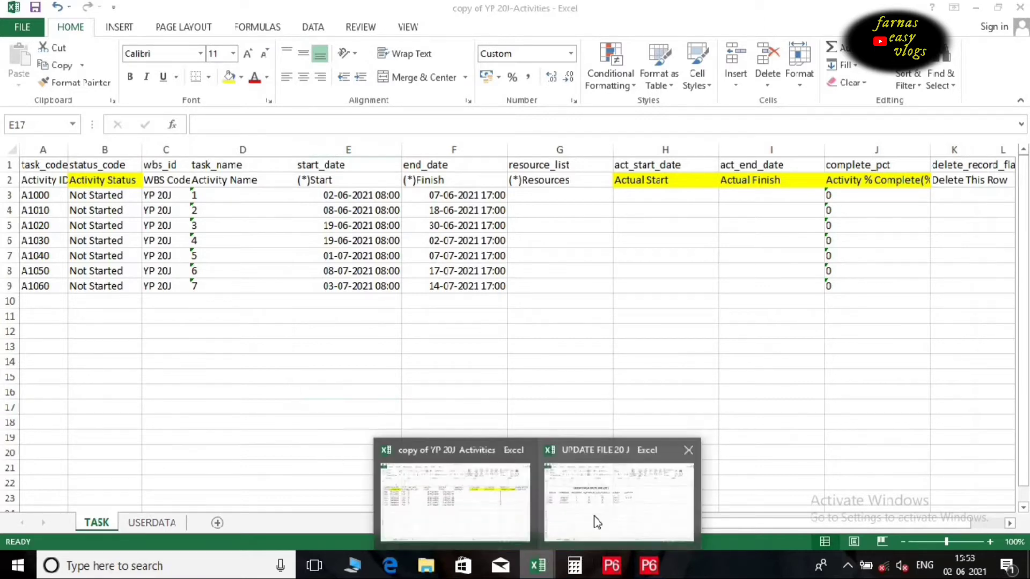
click(596, 522)
drag(134, 223, 143, 263)
right_click(145, 254)
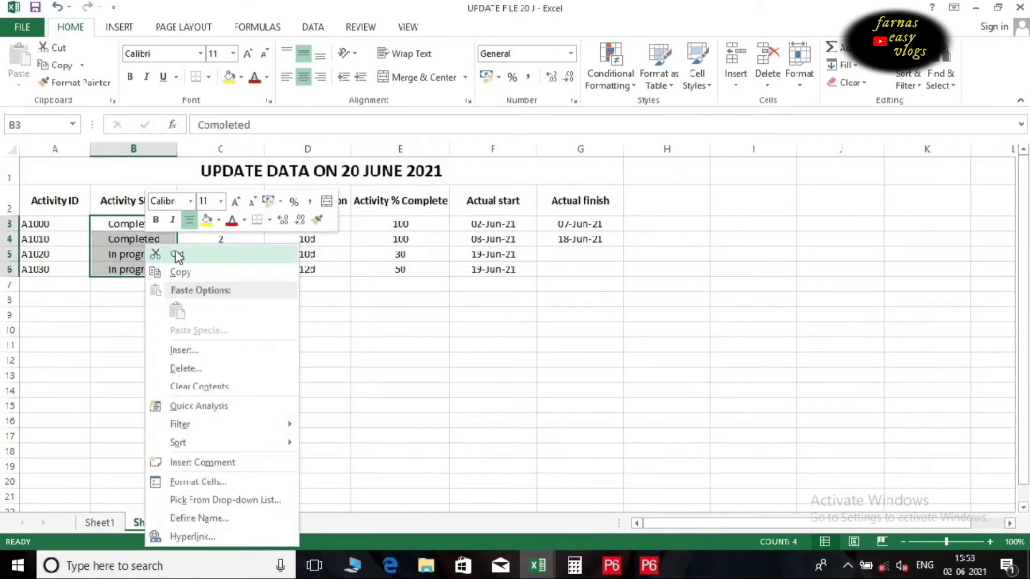
click(190, 271)
Paste the copied statuses into the Activity Status column from B3 in the copy of YP 20J-Activities workbook
mouse_move(539, 560)
click(456, 499)
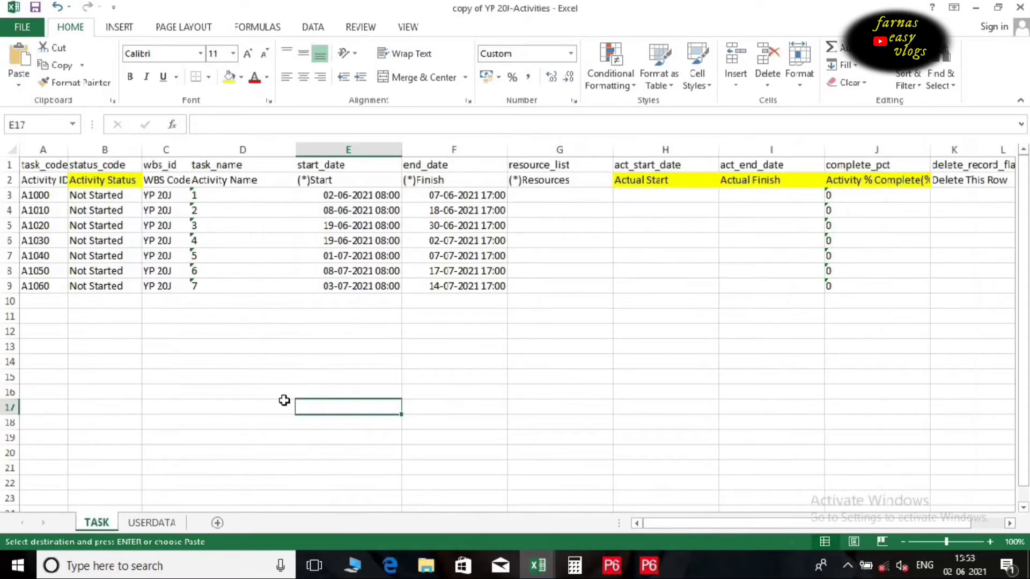
drag(95, 195, 149, 270)
right_click(150, 270)
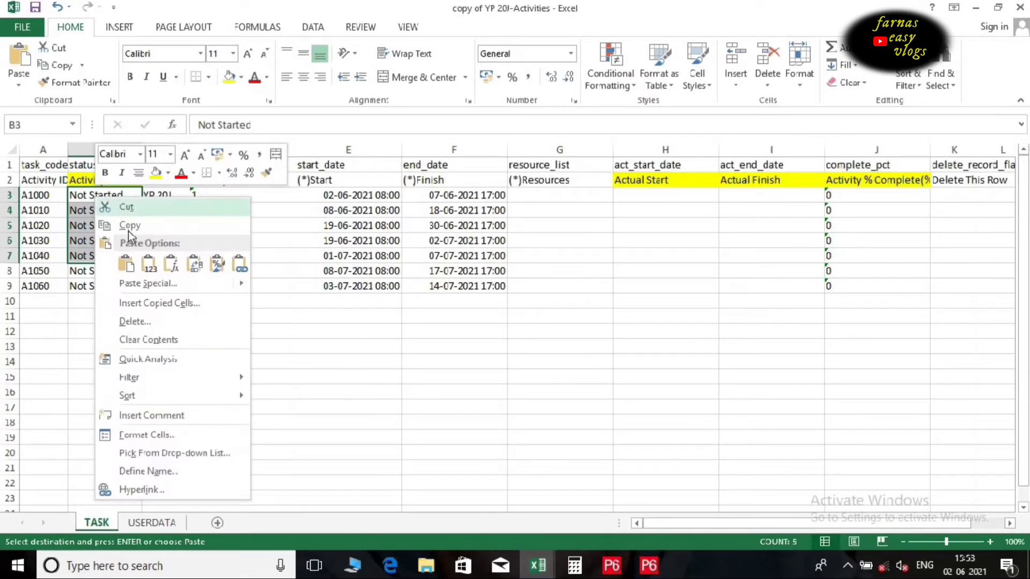
key(Escape)
key(ctrl+v)
click(199, 392)
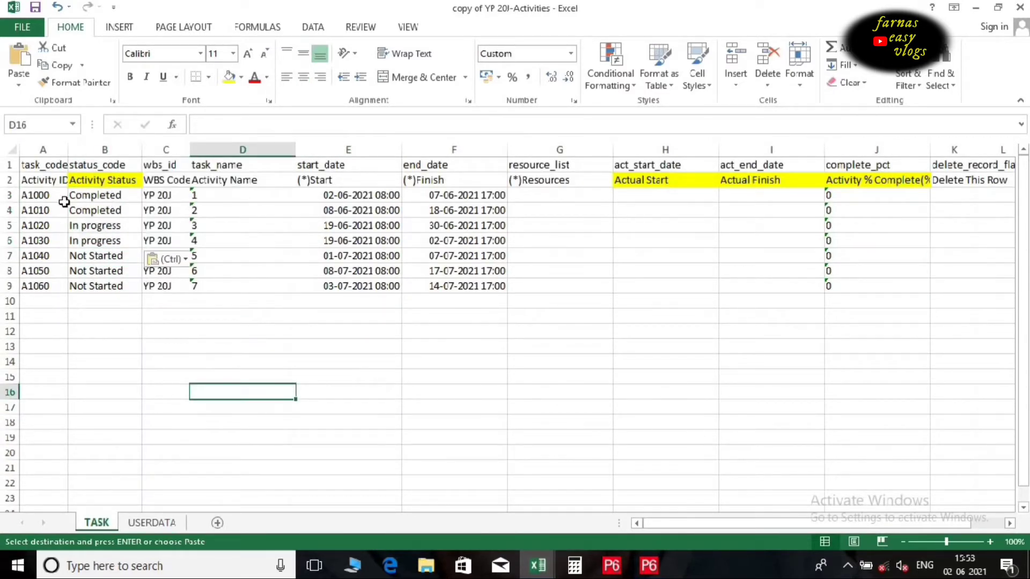
Delete rows 7 to 9, holding activities A1040, A1050 and A1060, from the TASK sheet
drag(8, 256, 10, 287)
right_click(9, 271)
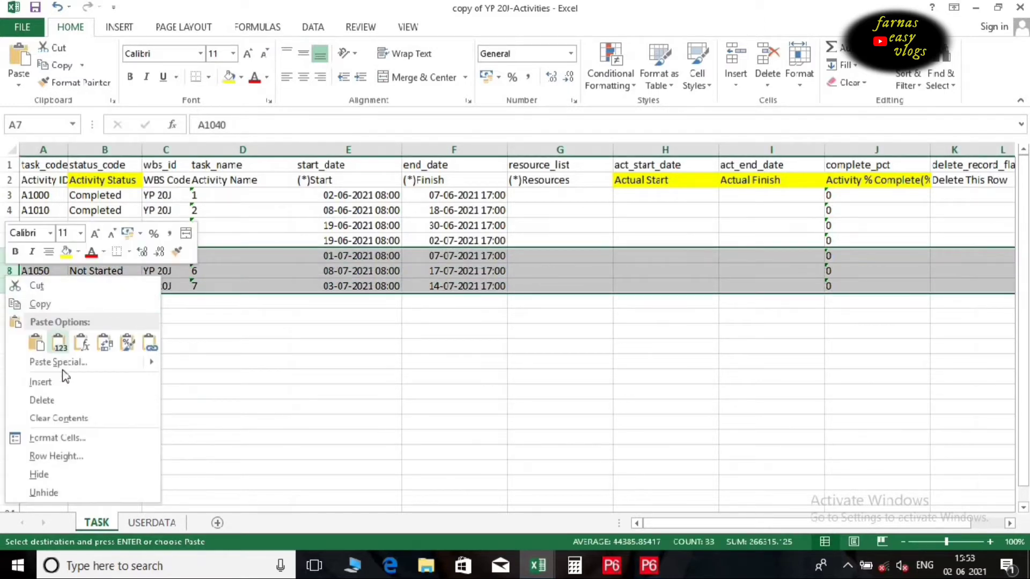
click(42, 400)
click(196, 395)
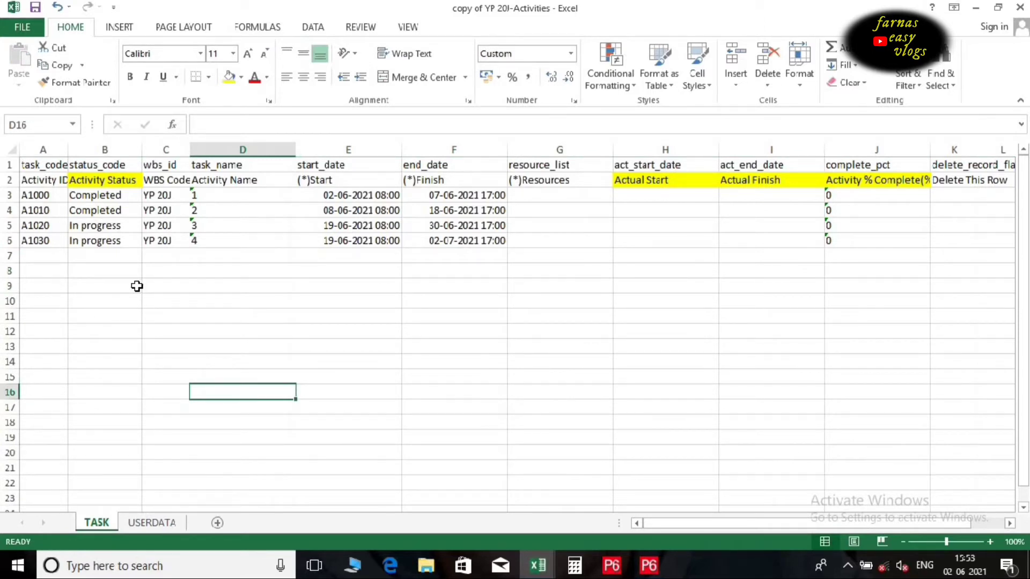
click(623, 340)
Enter a VLOOKUP in Actual Start cell H3 that finds A3 in UPDATE FILE 20 J Sheet2 $A$3:$F$6, column 6, exact match 0
click(681, 197)
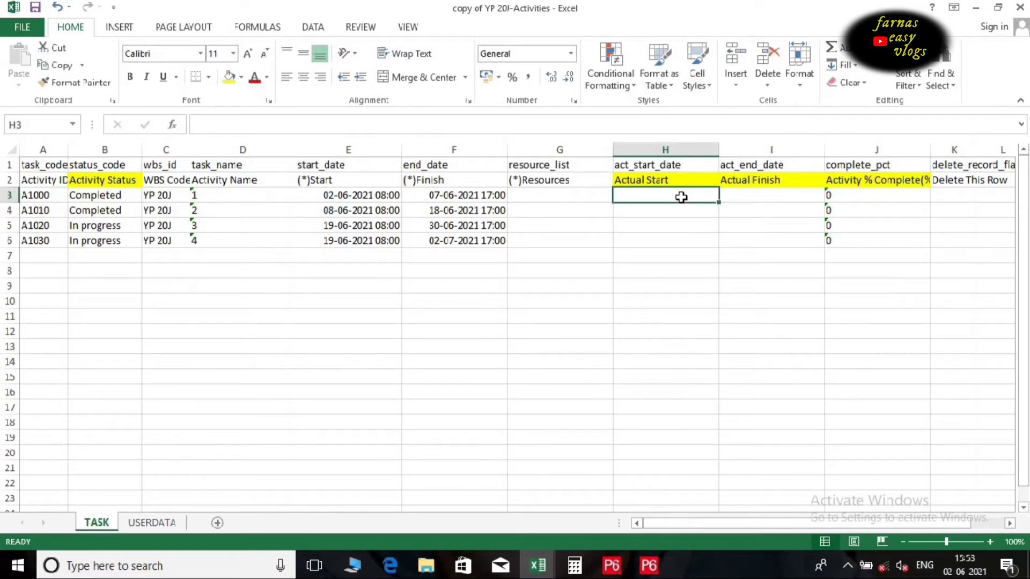
text(=vloo)
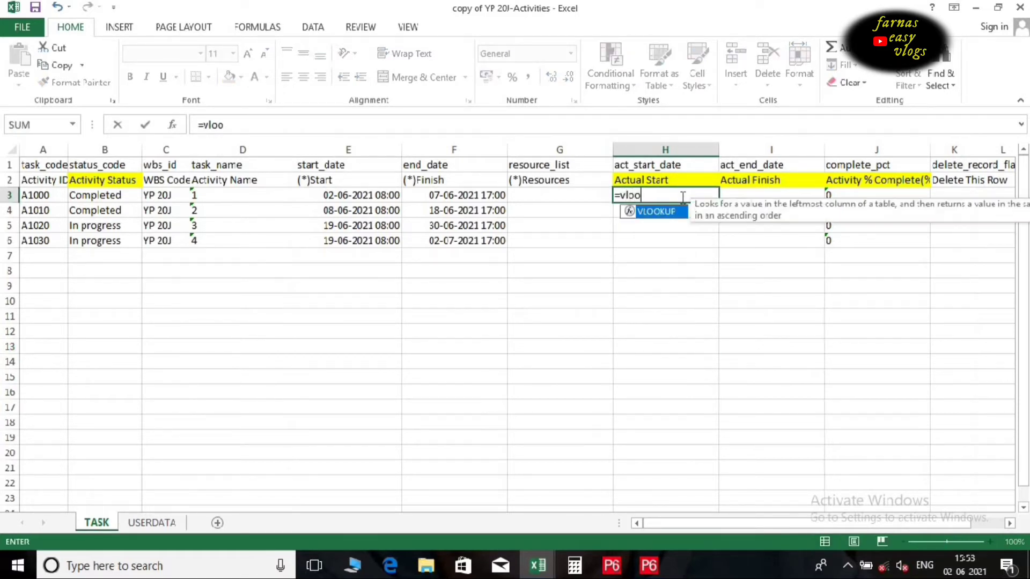
double_click(669, 217)
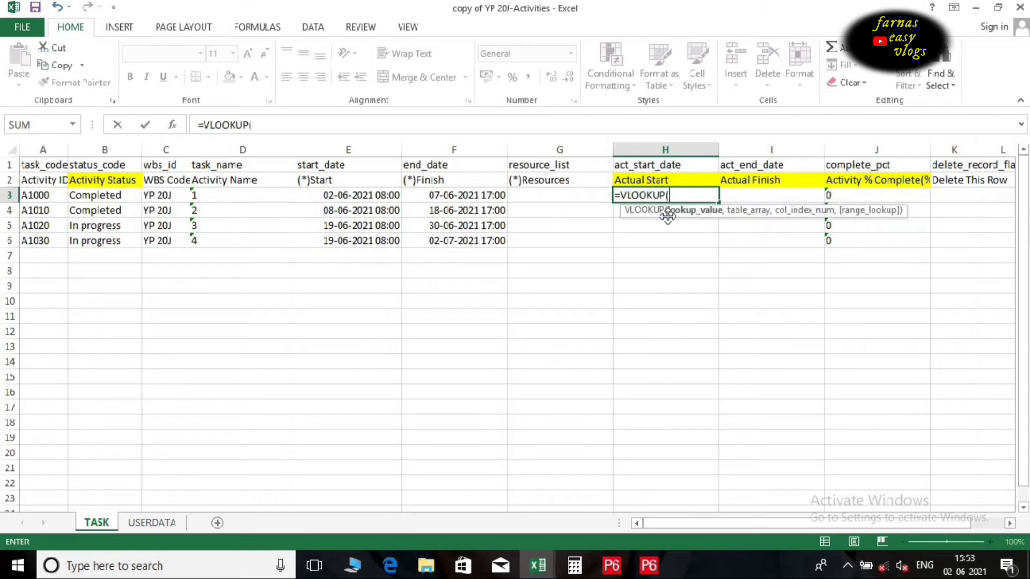
click(55, 196)
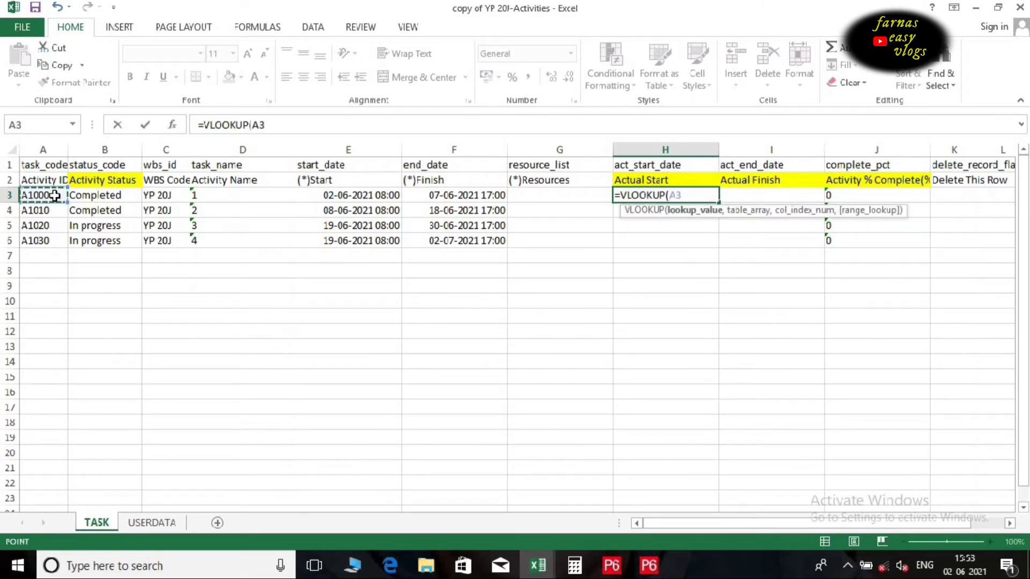
text(,)
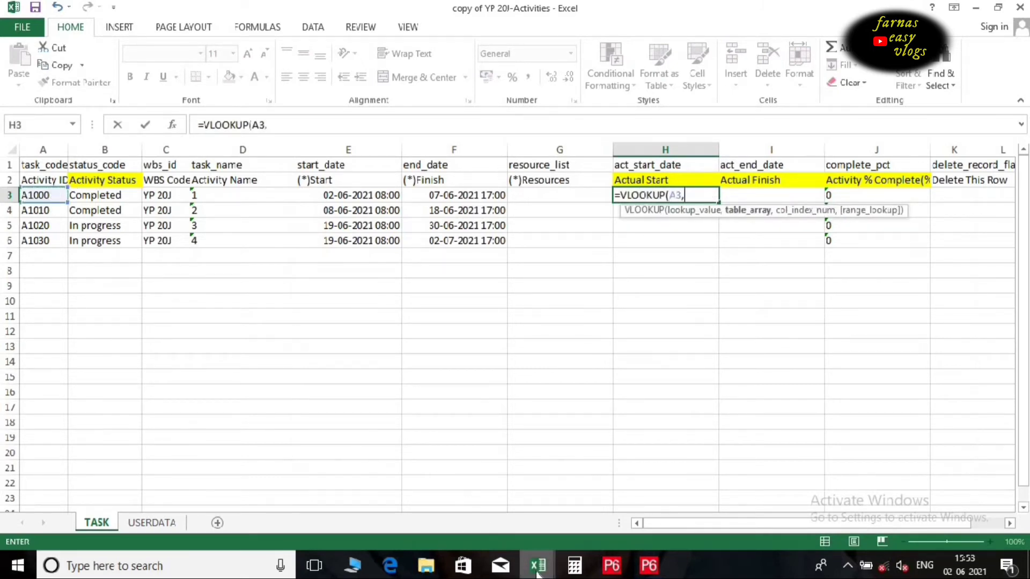
mouse_move(538, 565)
click(558, 534)
drag(42, 224, 523, 269)
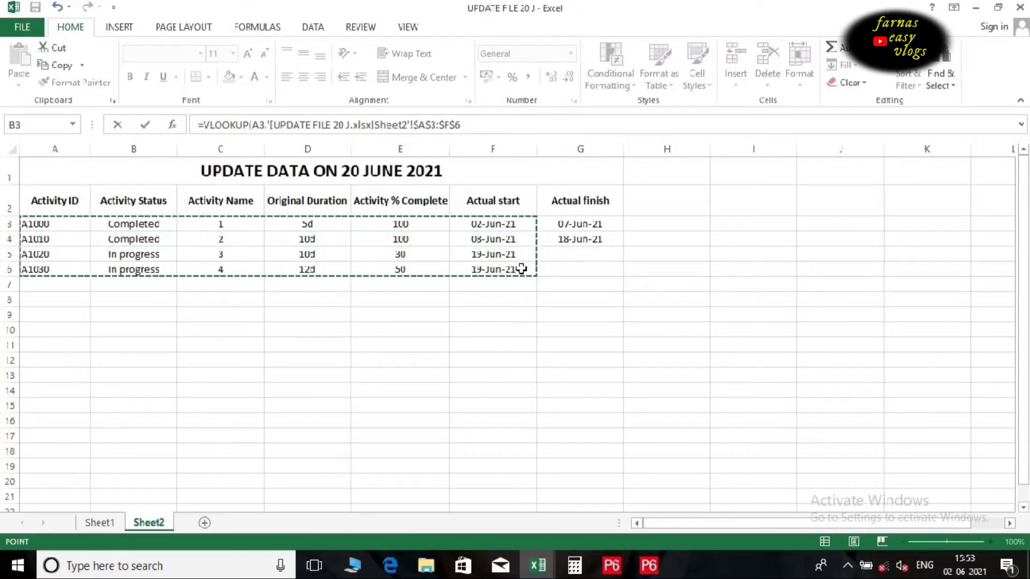
text(,)
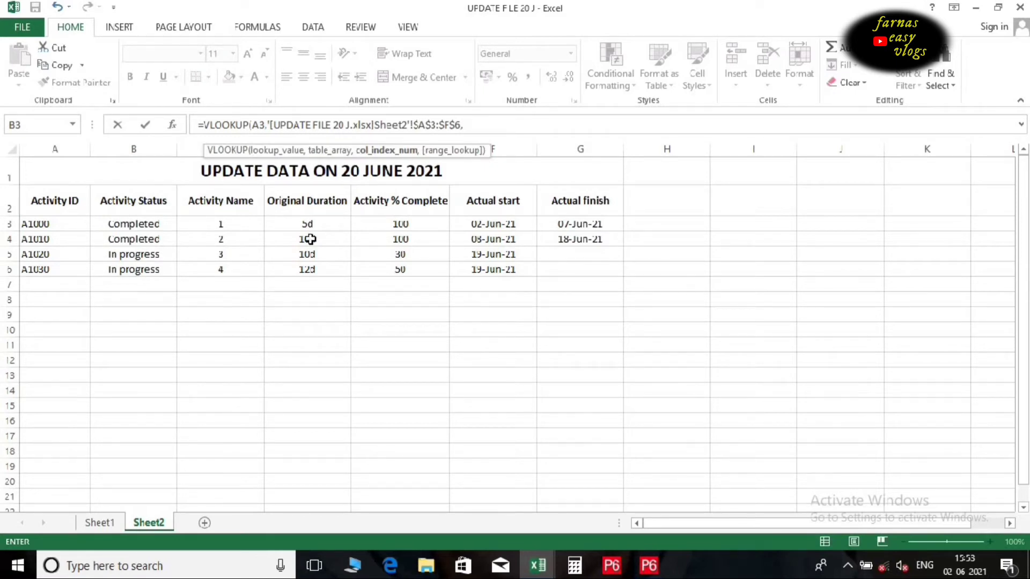
text(6,0)
key(Return)
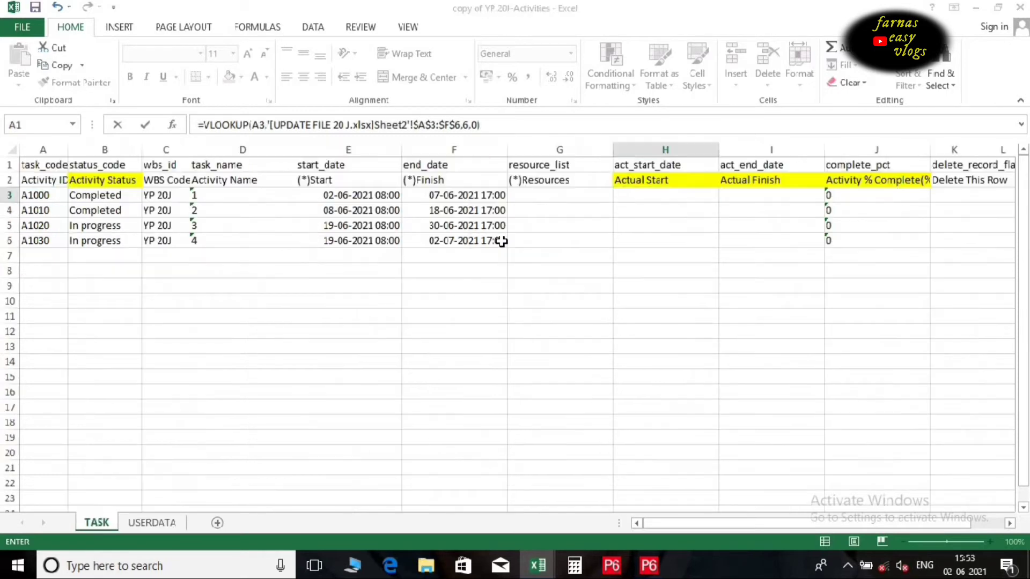
Fill the Actual Start lookup formula from H3 down to H6
click(695, 197)
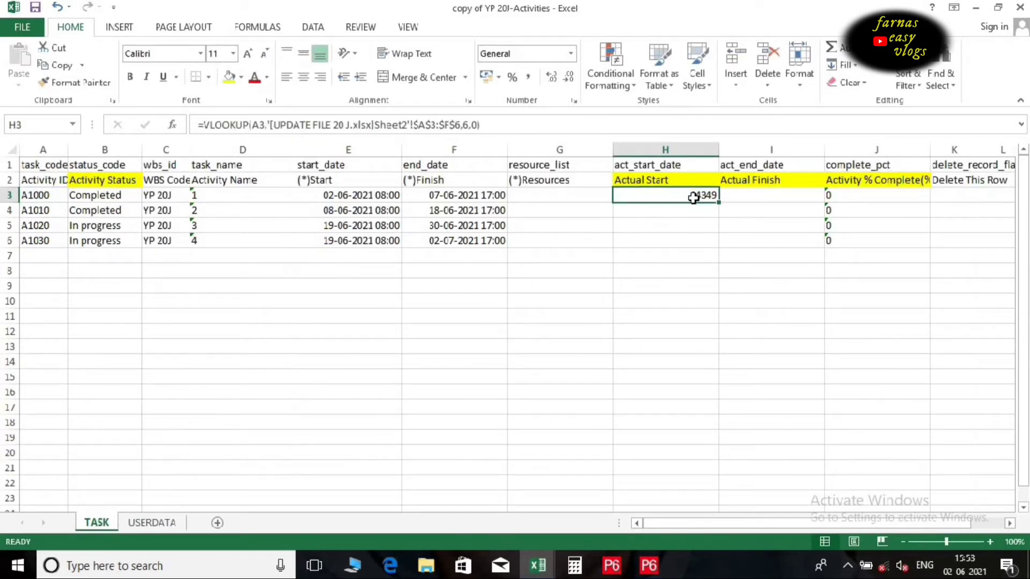
drag(720, 202, 710, 243)
click(700, 313)
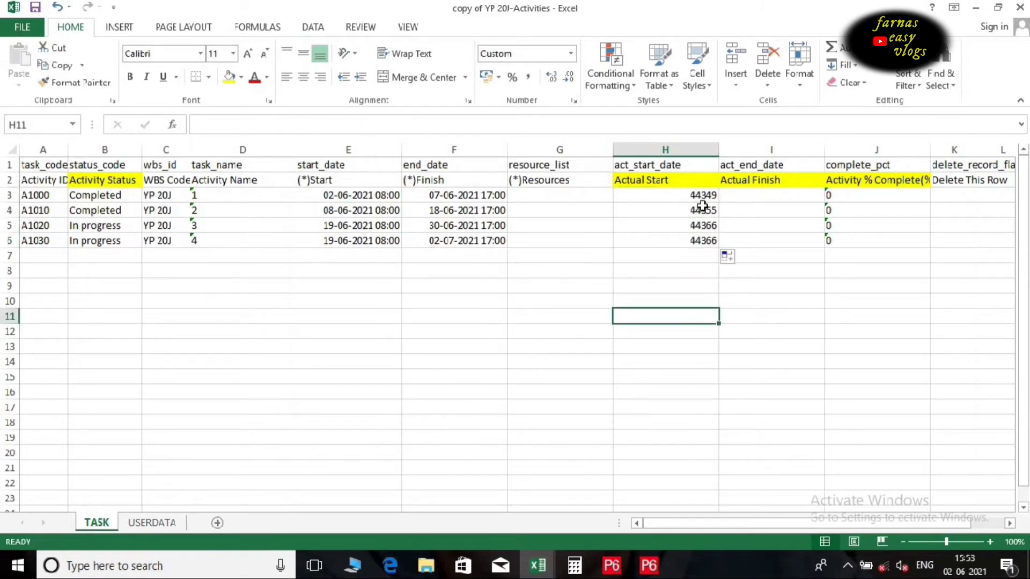
Format the Actual Start cells H3:H6 as dates of type 14-03-12
drag(695, 198, 695, 246)
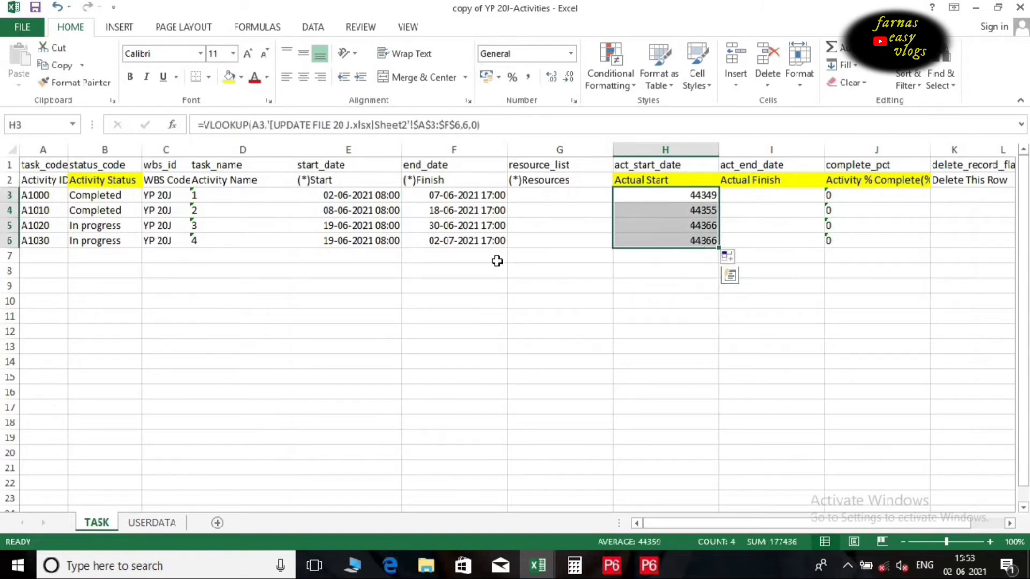
click(572, 54)
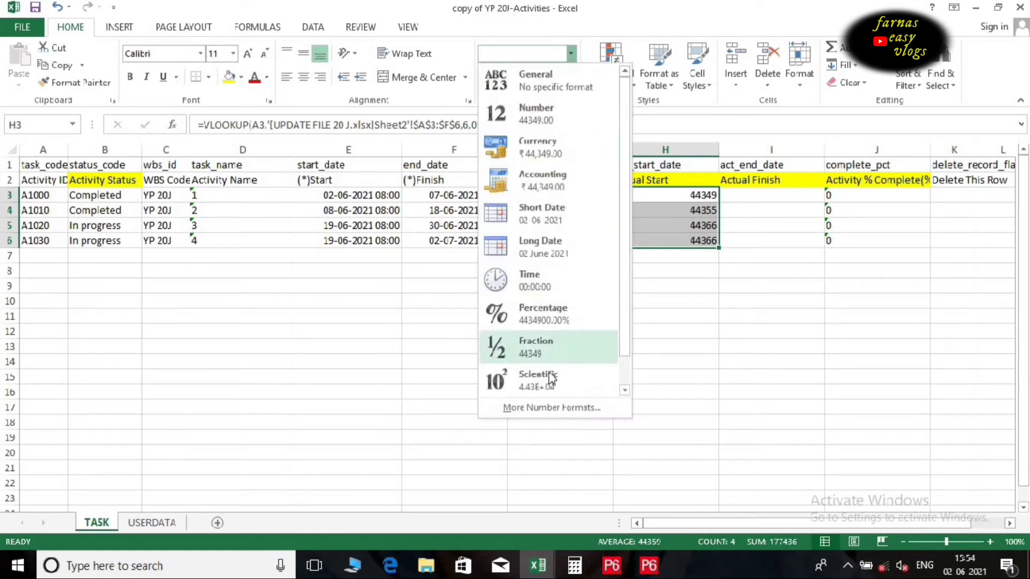
click(558, 407)
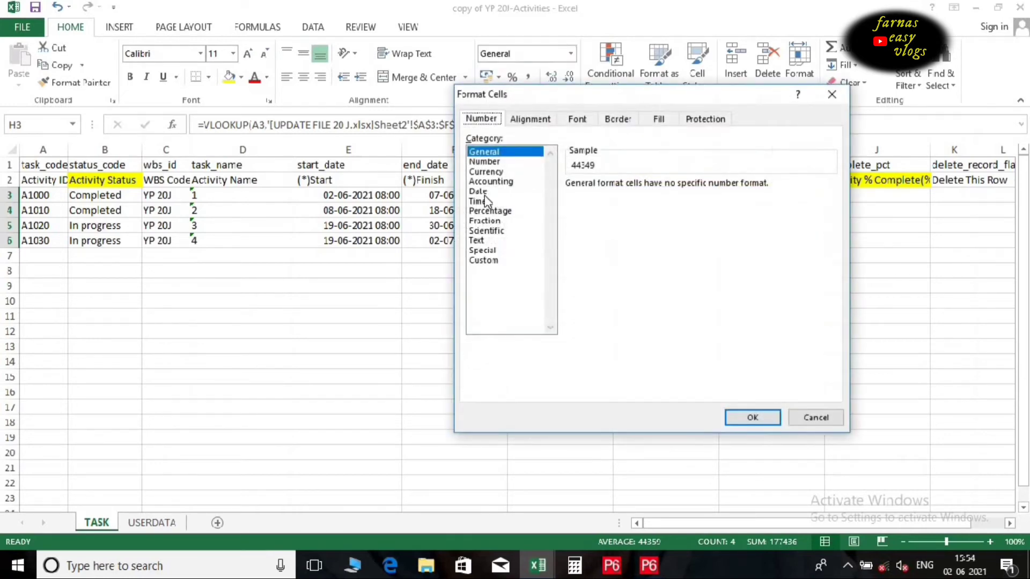
click(483, 192)
click(590, 226)
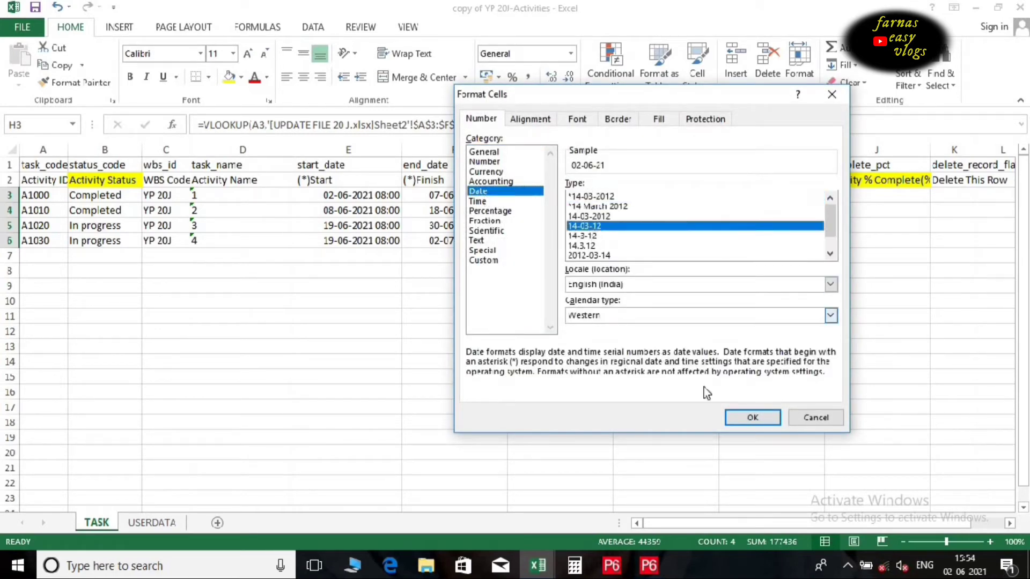
click(753, 418)
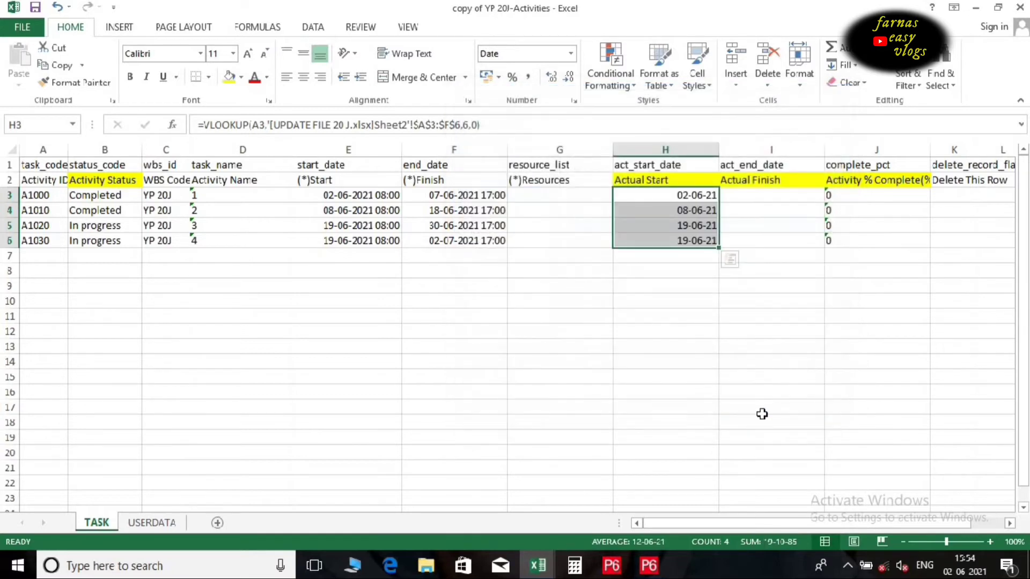
click(781, 408)
Enter a VLOOKUP in Actual Finish cell I3 that finds A3 in UPDATE FILE 20 J Sheet2 $A$3:$G$6, column 7, exact match 0
click(768, 196)
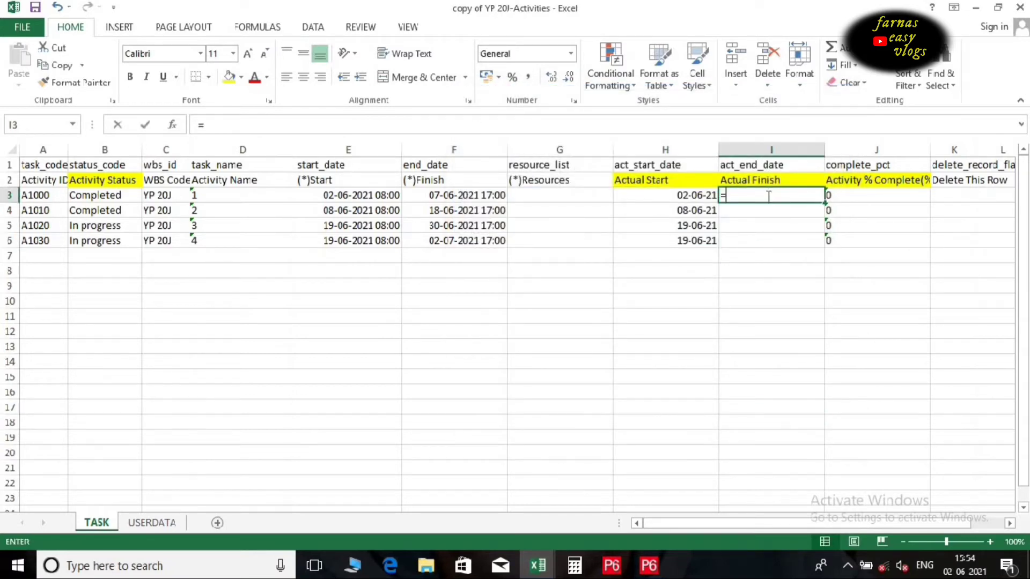
text(=vloo)
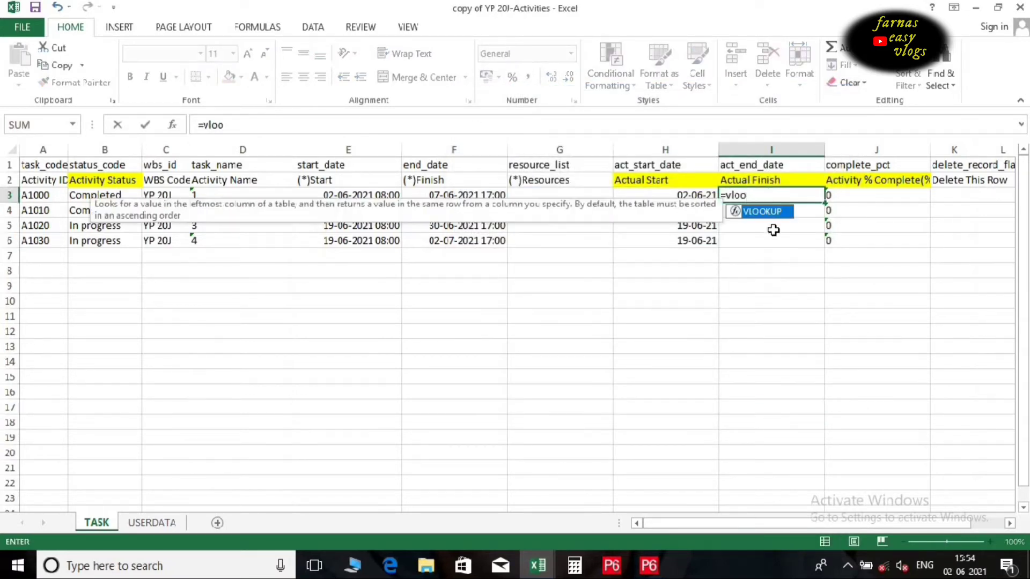
double_click(773, 211)
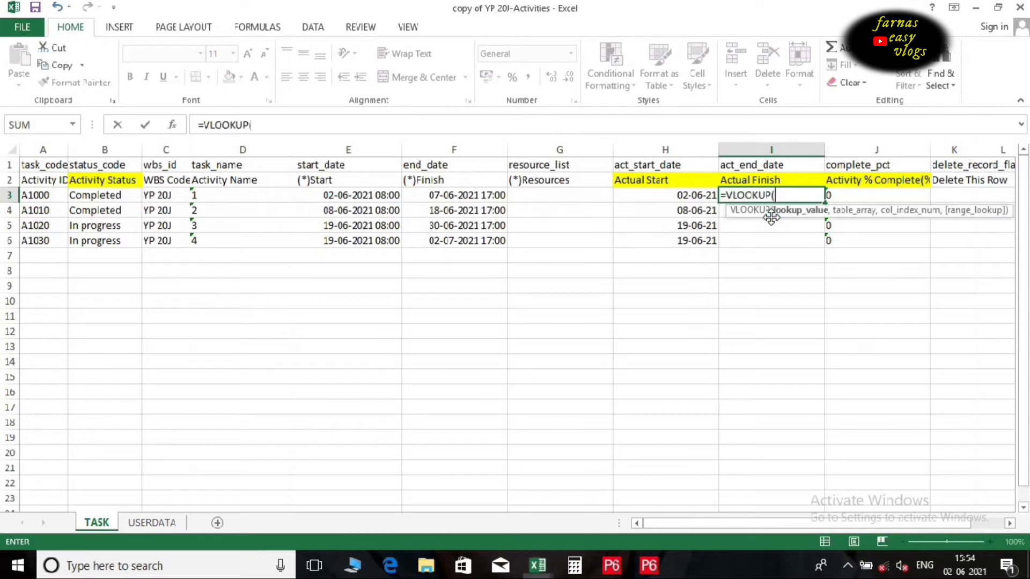
click(41, 196)
text(,)
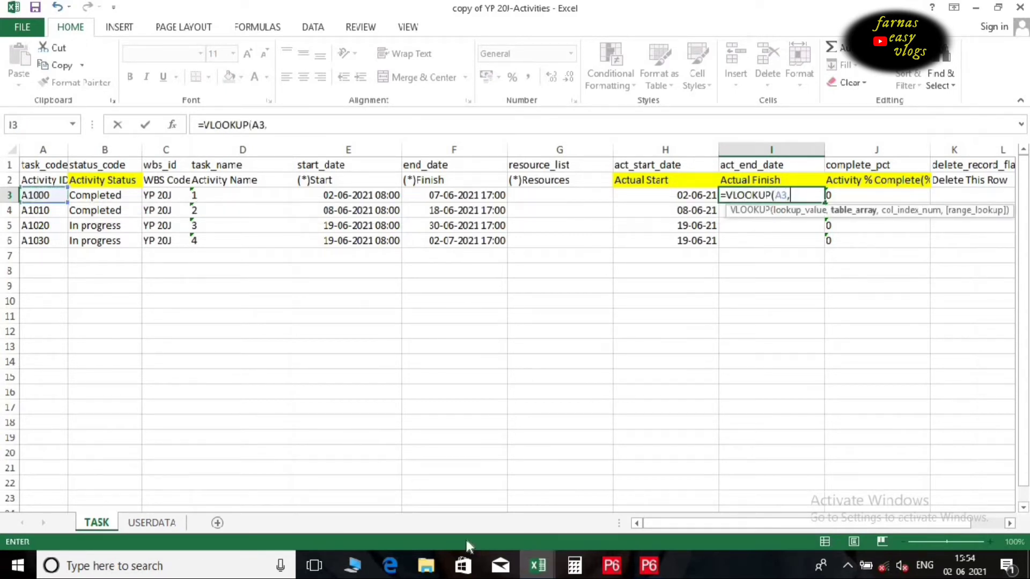
mouse_move(535, 569)
click(580, 500)
drag(41, 225, 590, 276)
text(,7,)
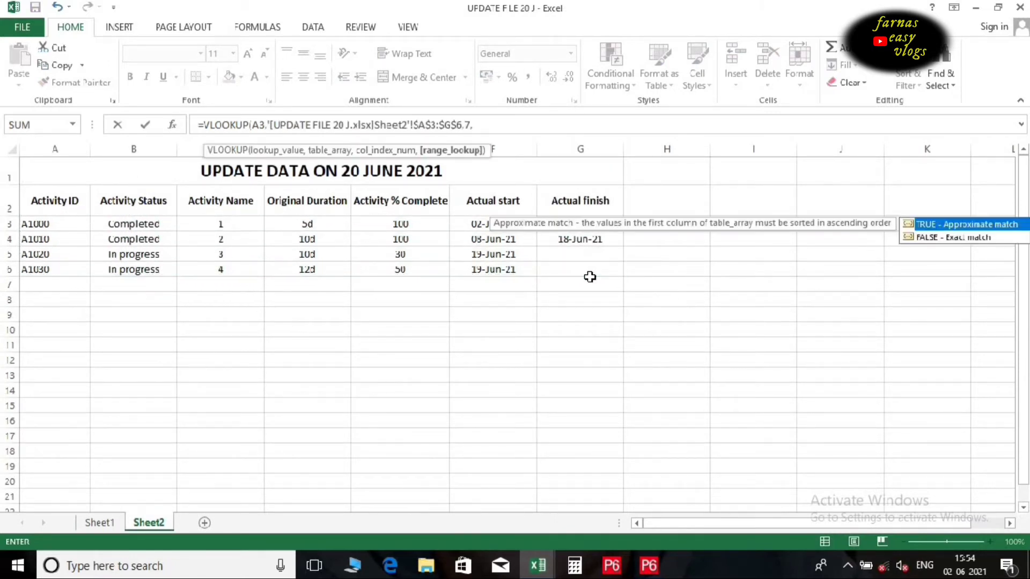
text(0))
key(Return)
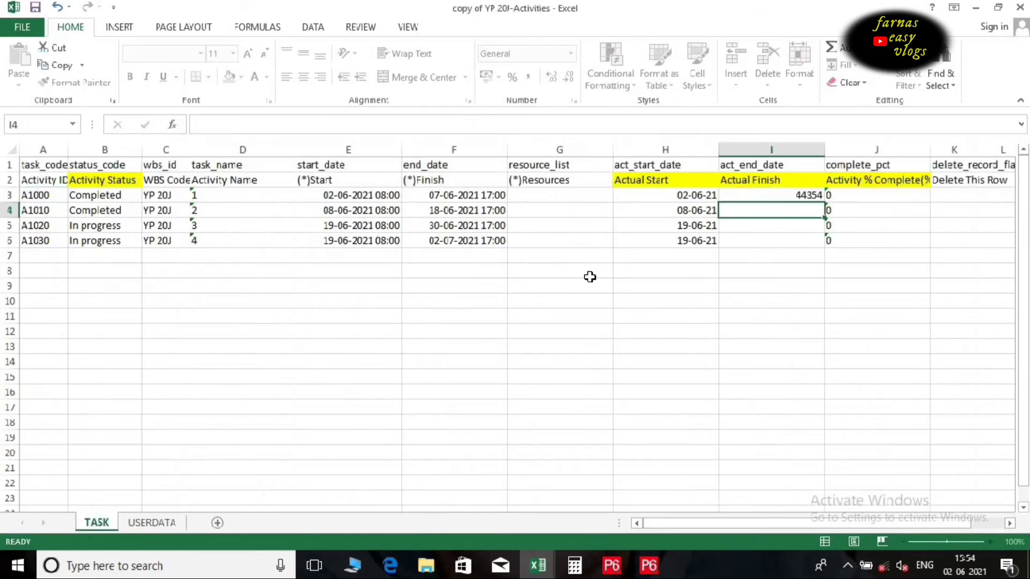
Fill the Actual Finish lookup down to I6 and clear I5:I6 for the in-progress activities
click(856, 316)
click(759, 194)
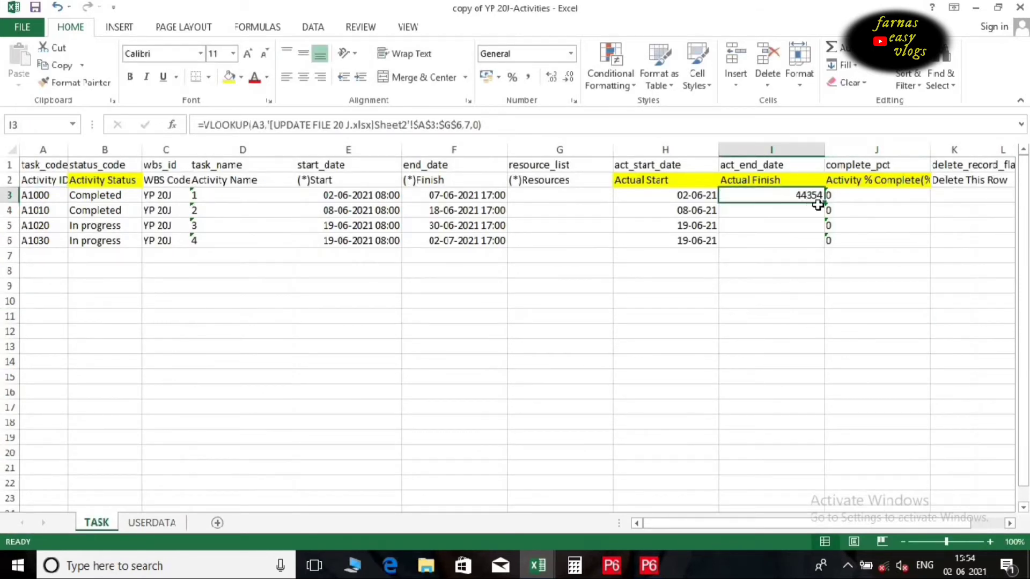
drag(824, 203, 798, 239)
click(818, 325)
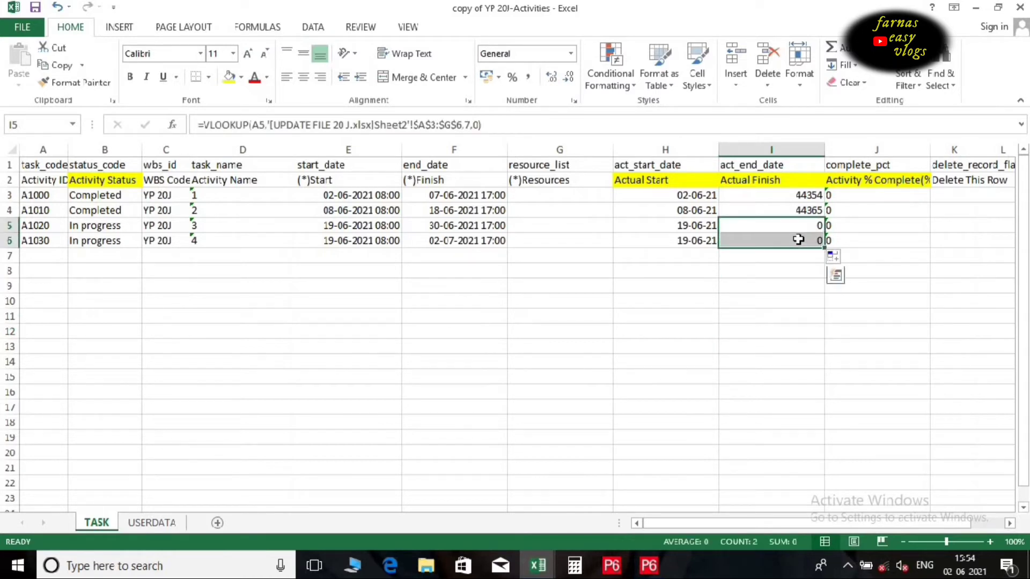
click(805, 320)
Format the Actual Finish cells I3:I6 as dates of type 14-03-12
drag(791, 198, 789, 239)
click(570, 53)
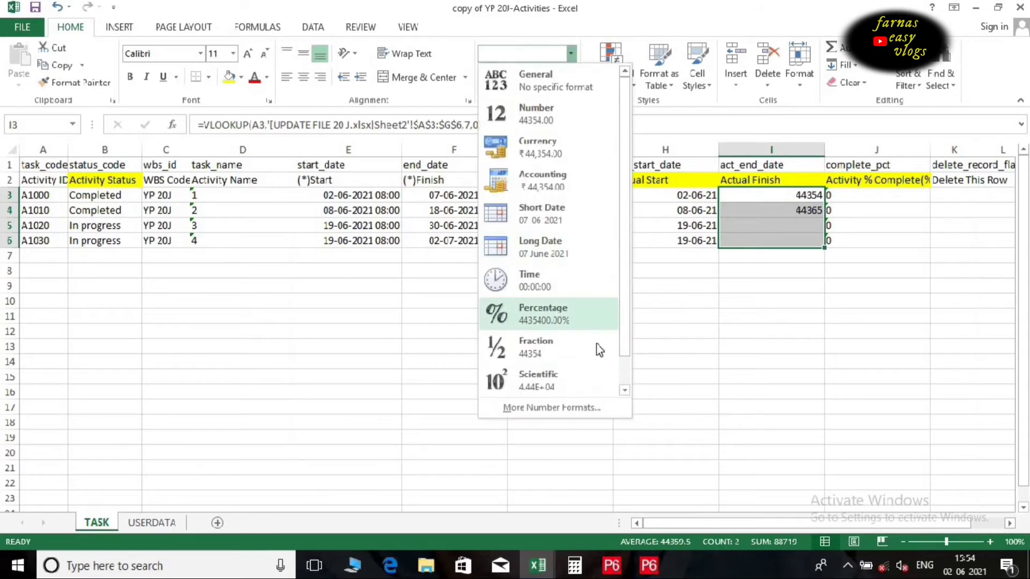
click(597, 408)
click(482, 193)
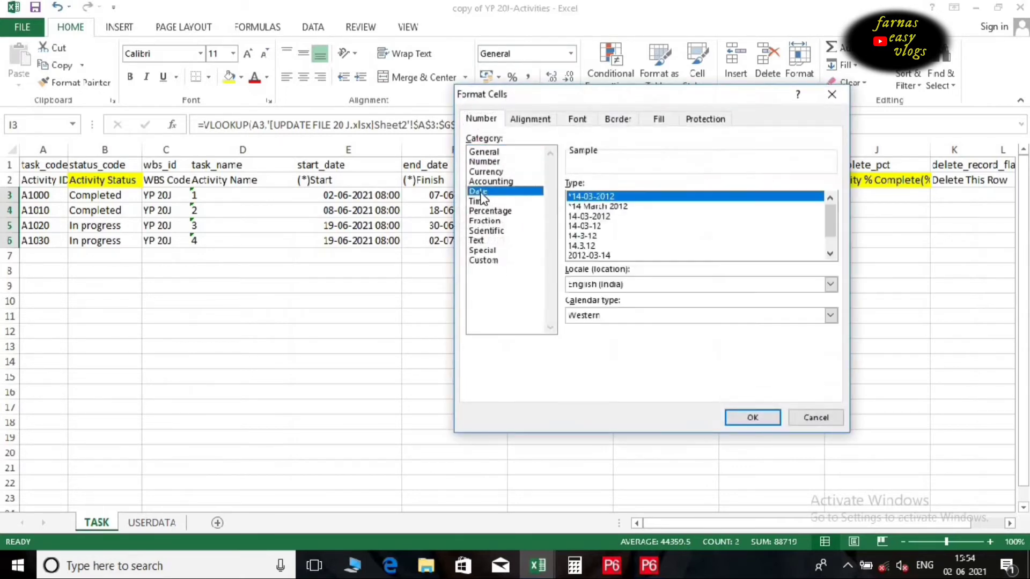
click(584, 227)
click(753, 418)
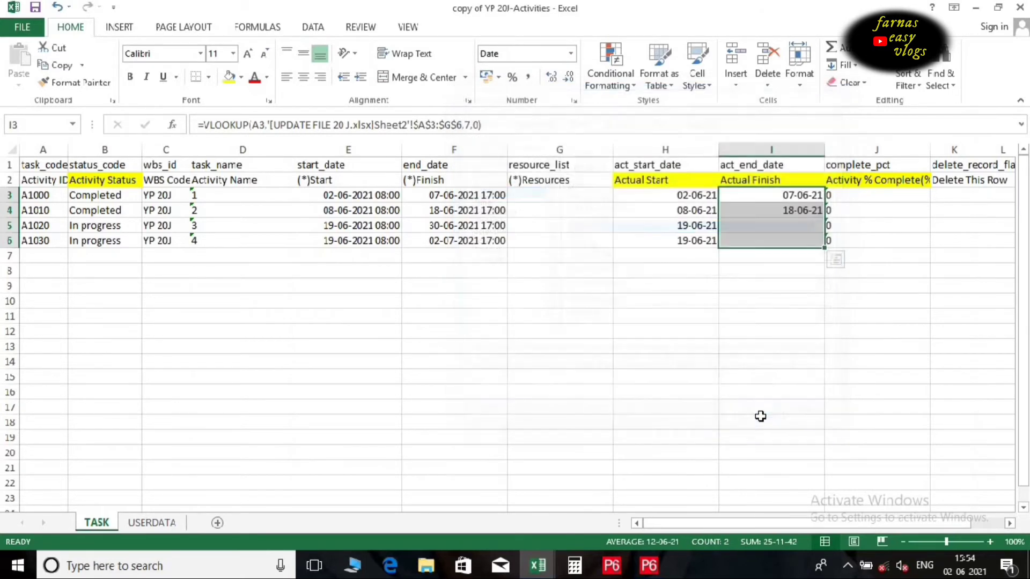
click(779, 394)
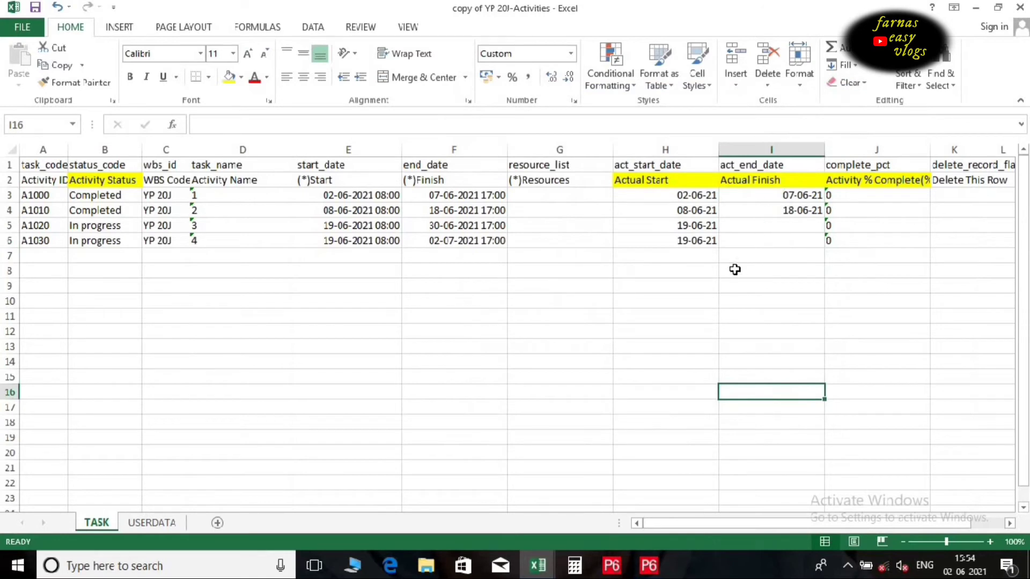
drag(846, 198, 860, 239)
click(844, 302)
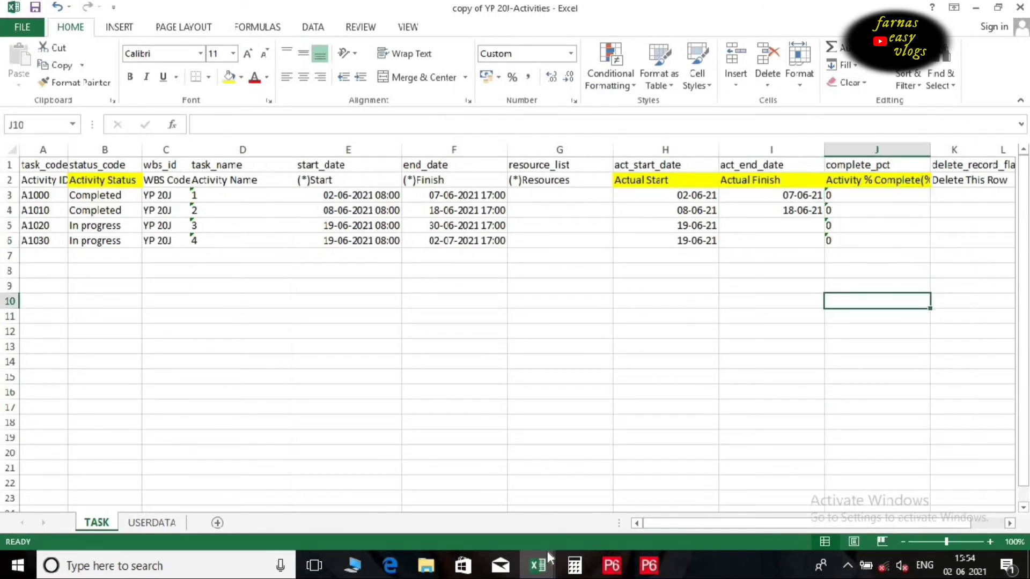
Copy the Activity % Complete values E3:E6 from Sheet2 of the UPDATE FILE 20 J workbook
mouse_move(538, 564)
click(581, 521)
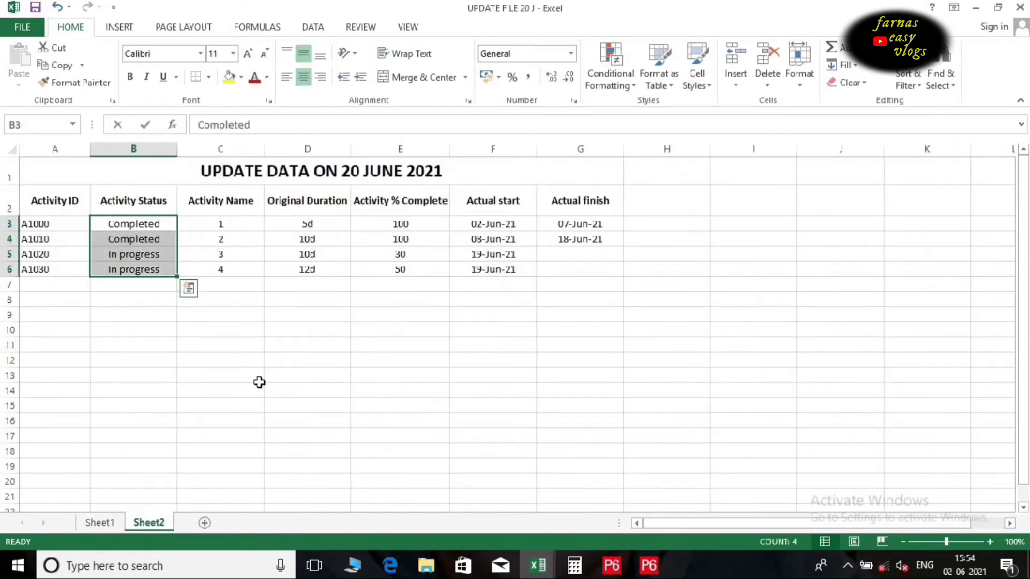
click(320, 374)
drag(403, 220, 405, 269)
right_click(421, 245)
click(462, 272)
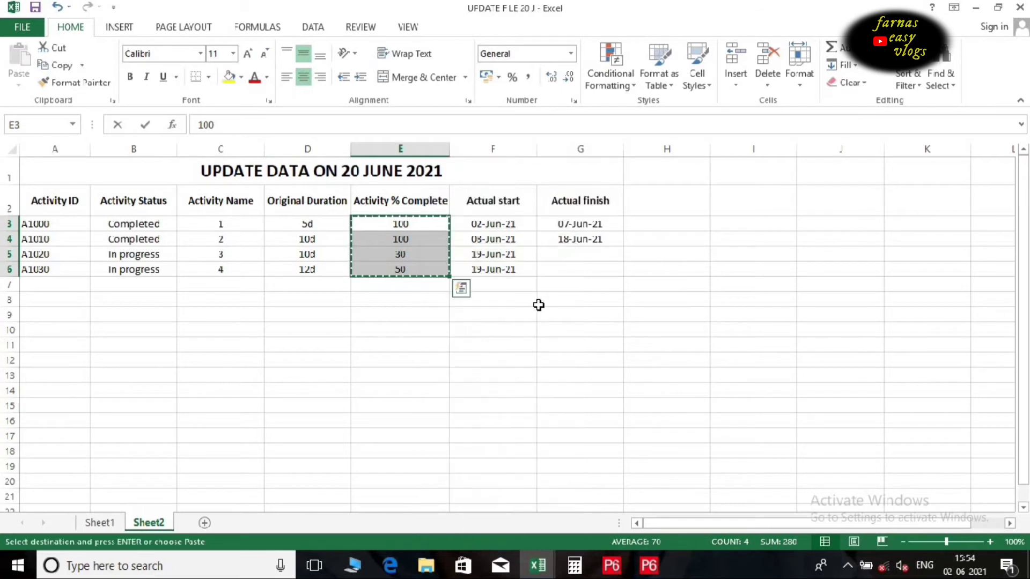
Paste the copied percentages as values only into Activity % Complete cells J3:J6 of the copy of YP 20J-Activities workbook
mouse_move(539, 570)
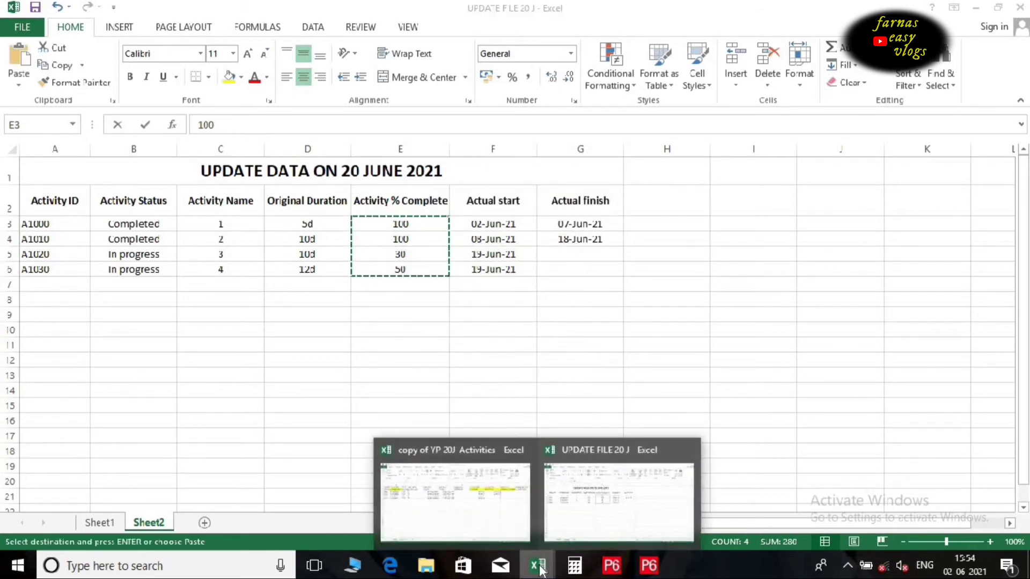
click(504, 510)
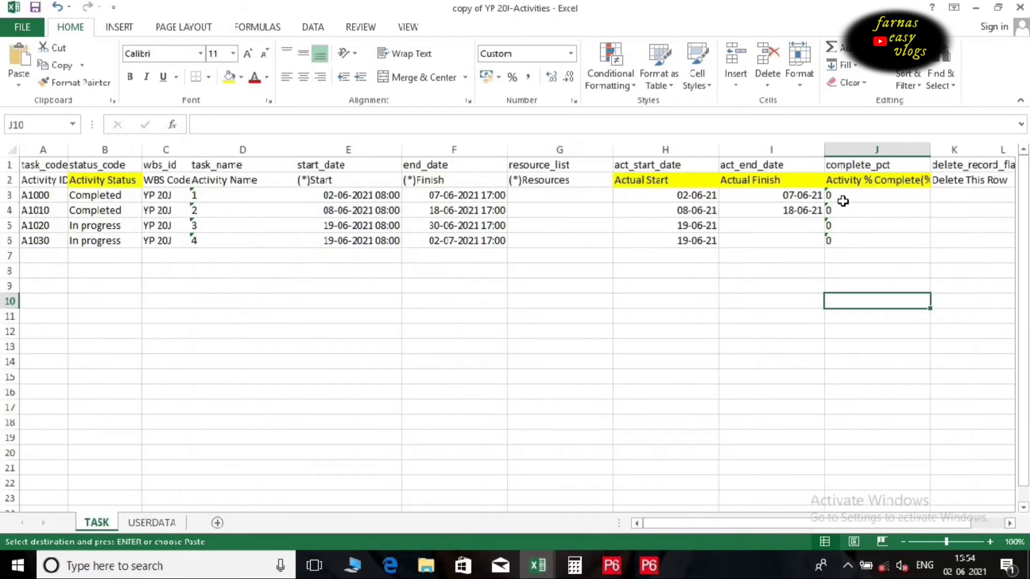
drag(845, 198, 850, 237)
key(ctrl+v)
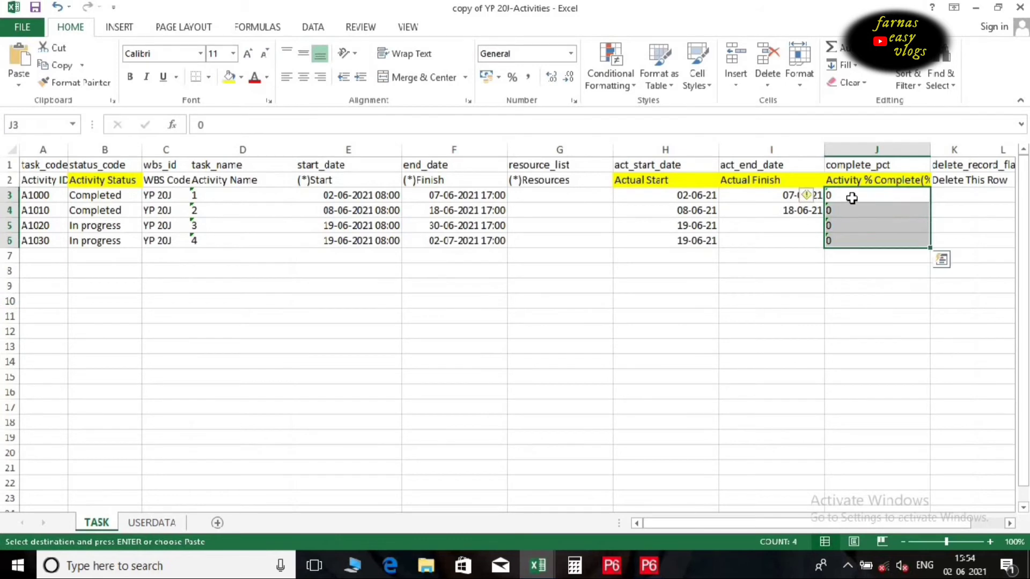
right_click(852, 199)
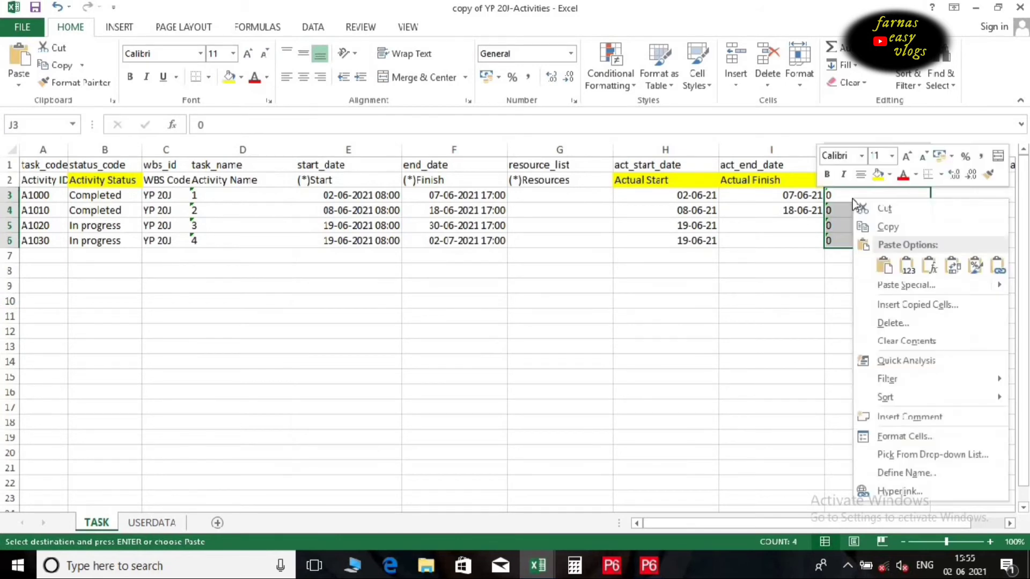
click(907, 265)
click(880, 303)
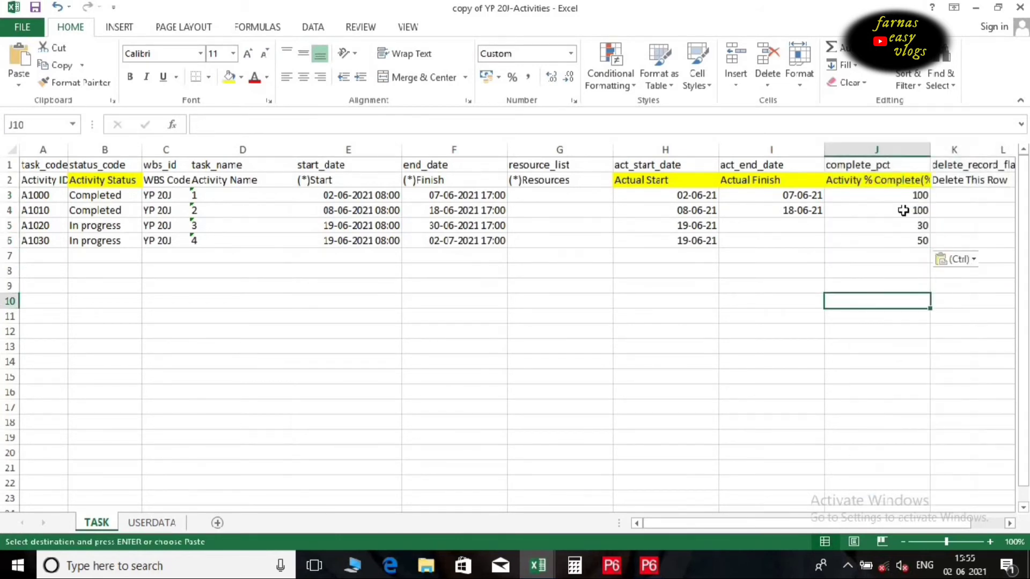
Convert J3:J6 to Text format with Text to Columns, using delimited data with tab and comma delimiters and changing the text qualifier
drag(892, 198, 896, 240)
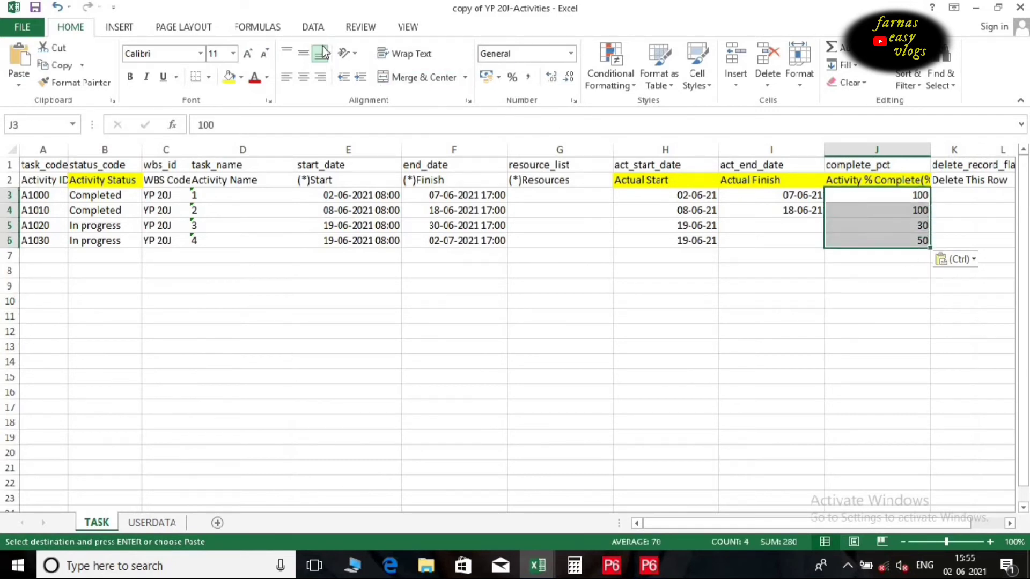
click(314, 28)
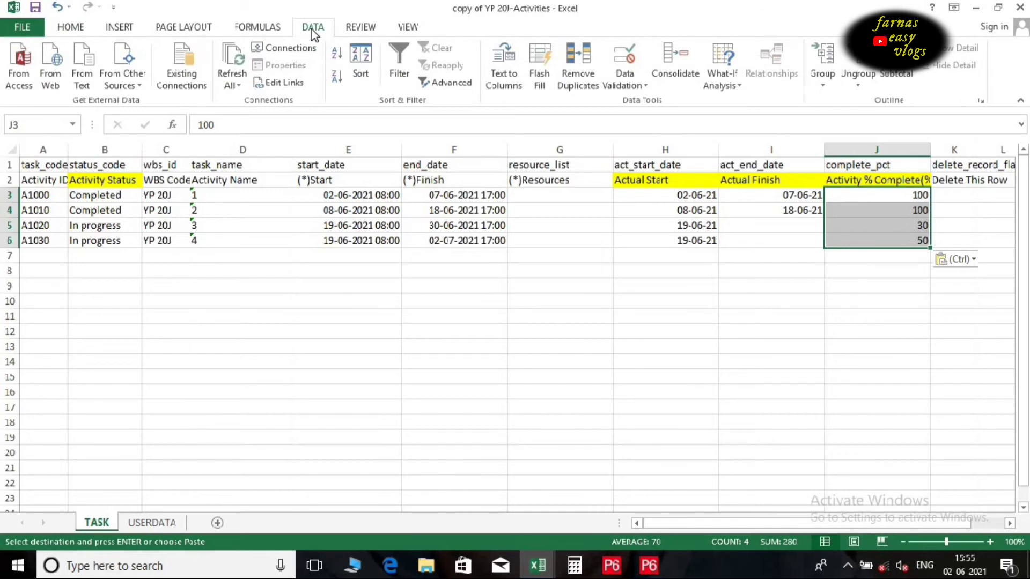
click(497, 78)
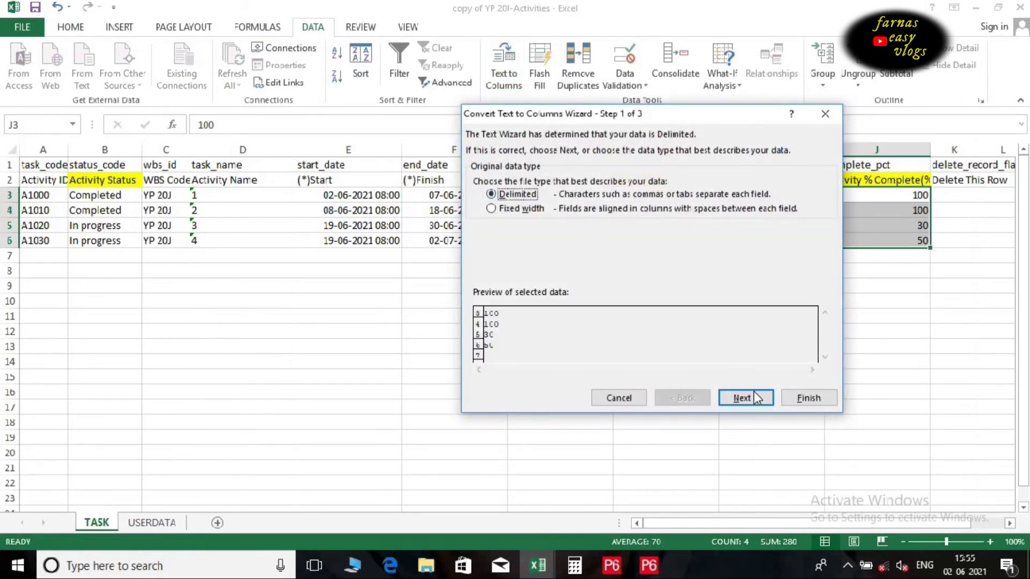
click(743, 397)
click(477, 207)
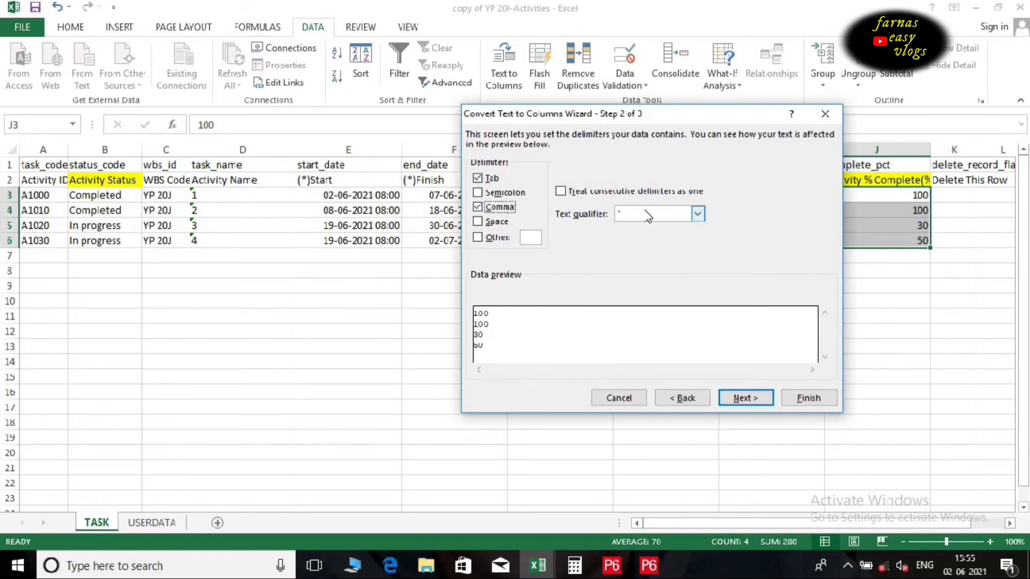
click(698, 213)
click(641, 247)
click(744, 400)
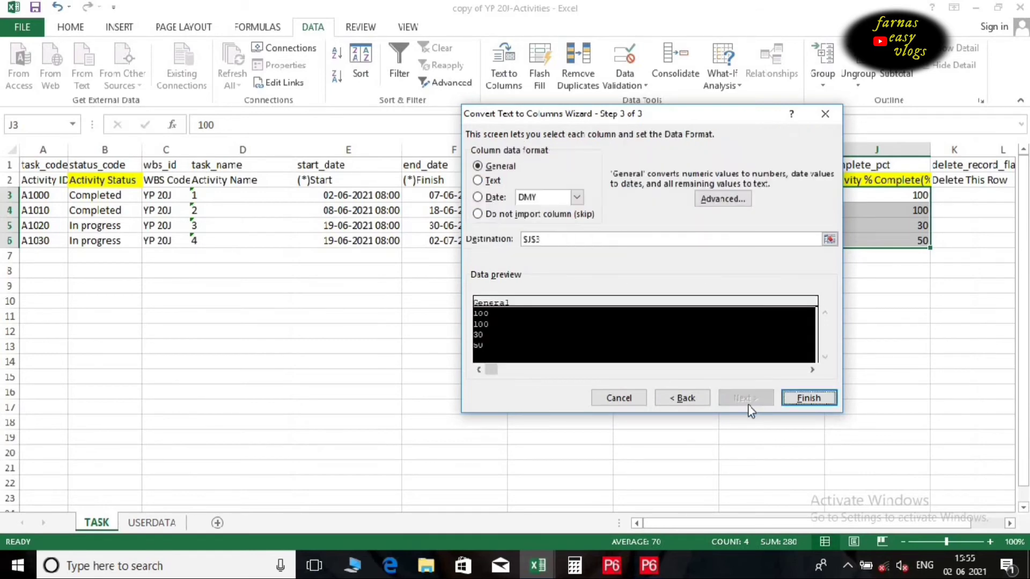
click(489, 181)
click(808, 398)
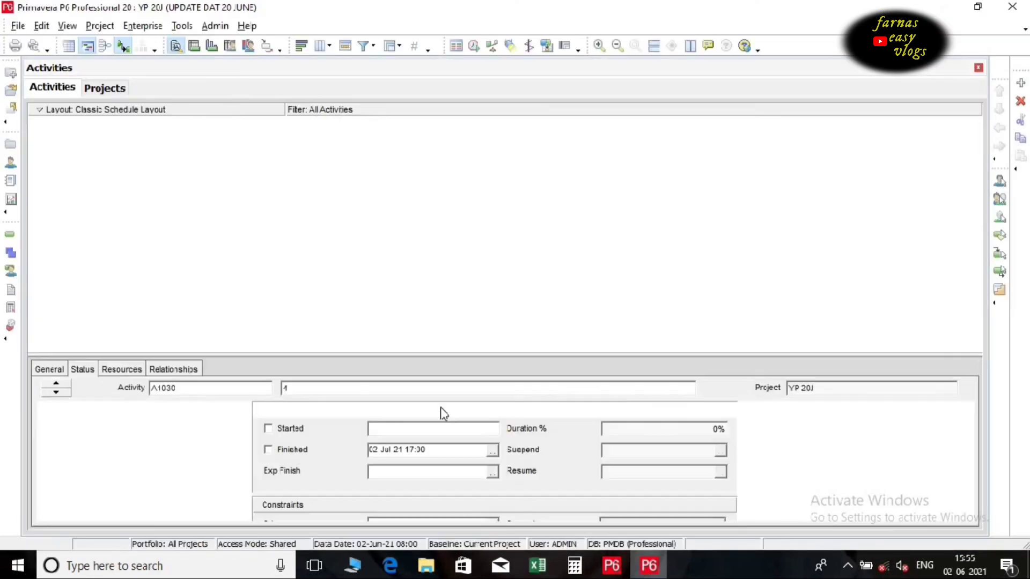
Start an import in Primavera P6 using the Spreadsheet - (XLSX) format
click(18, 26)
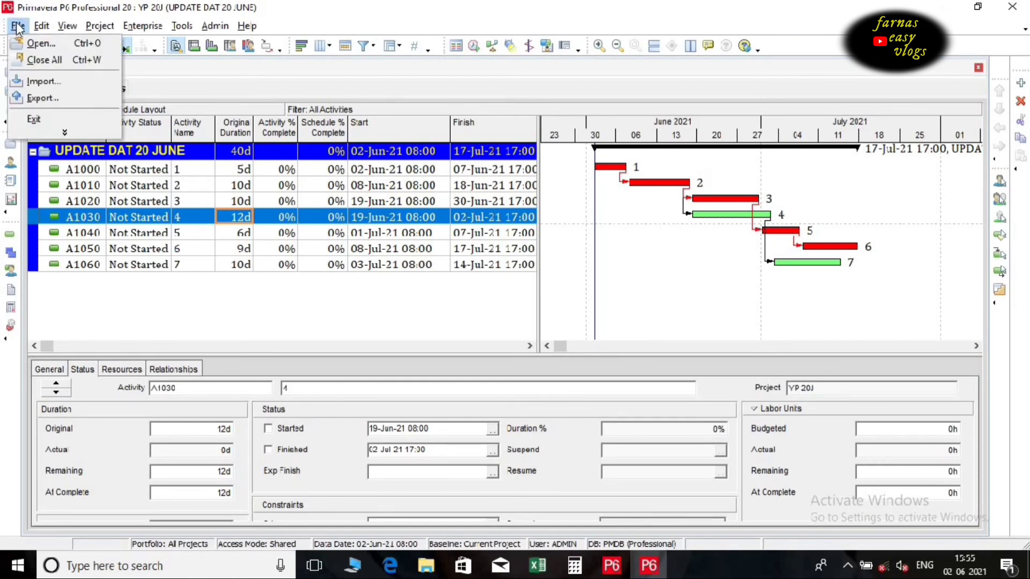
click(51, 84)
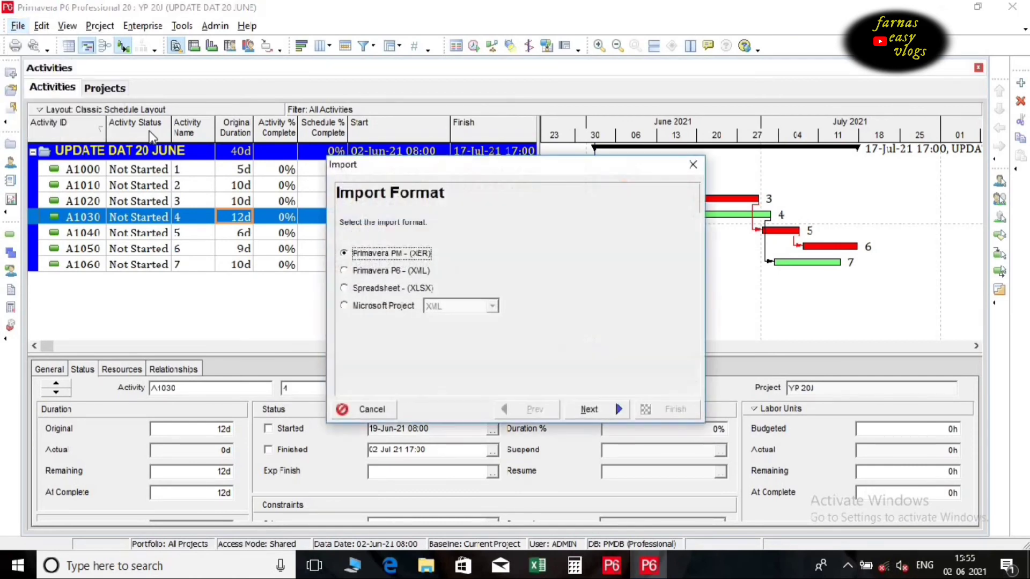
click(363, 286)
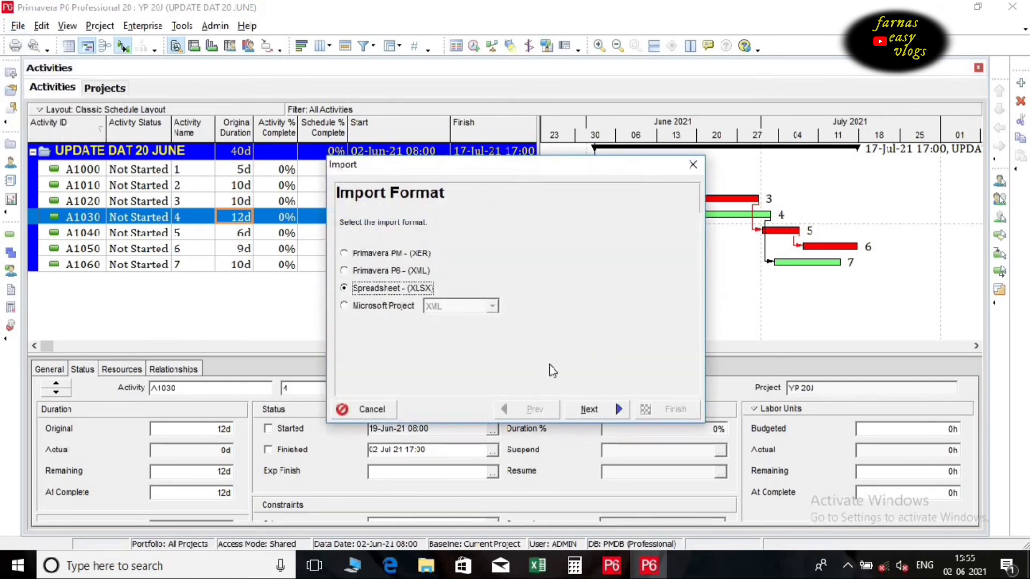
click(595, 410)
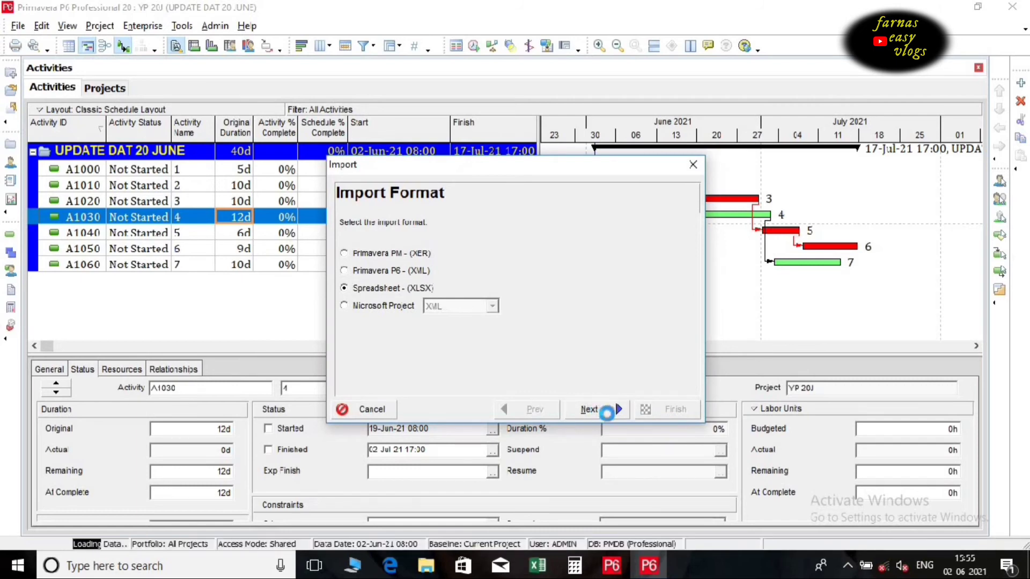
Choose Copy of YP 20J-Activities excel file.xlsx from the Desktop as the file to import
click(597, 323)
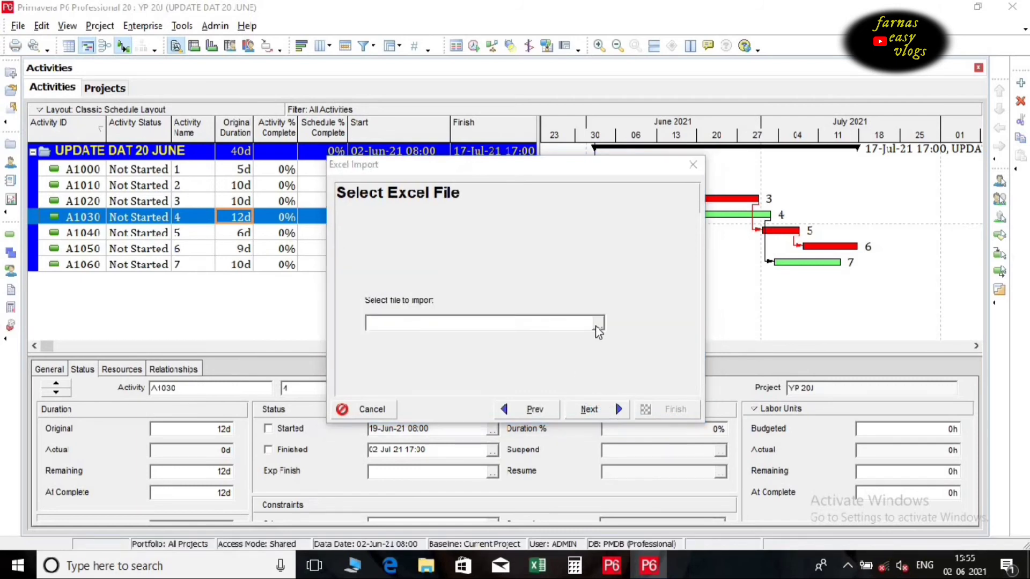
scroll(720, 158, down, 3)
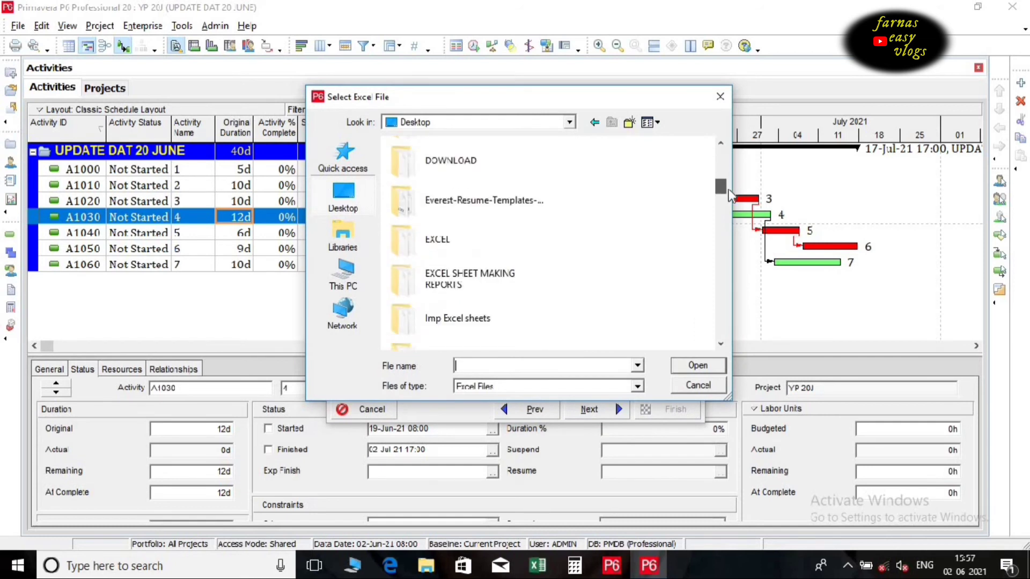
text(co)
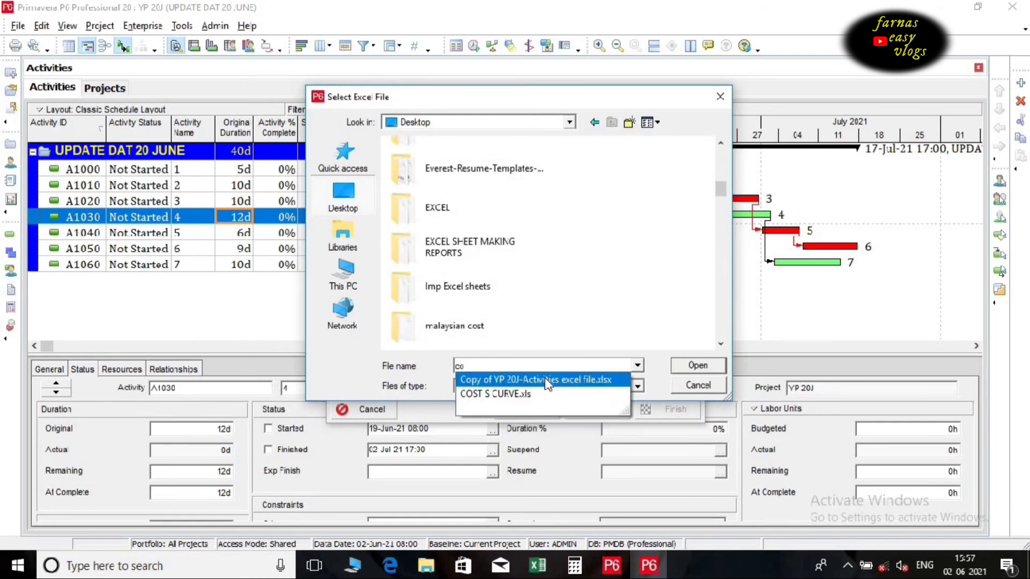
click(548, 381)
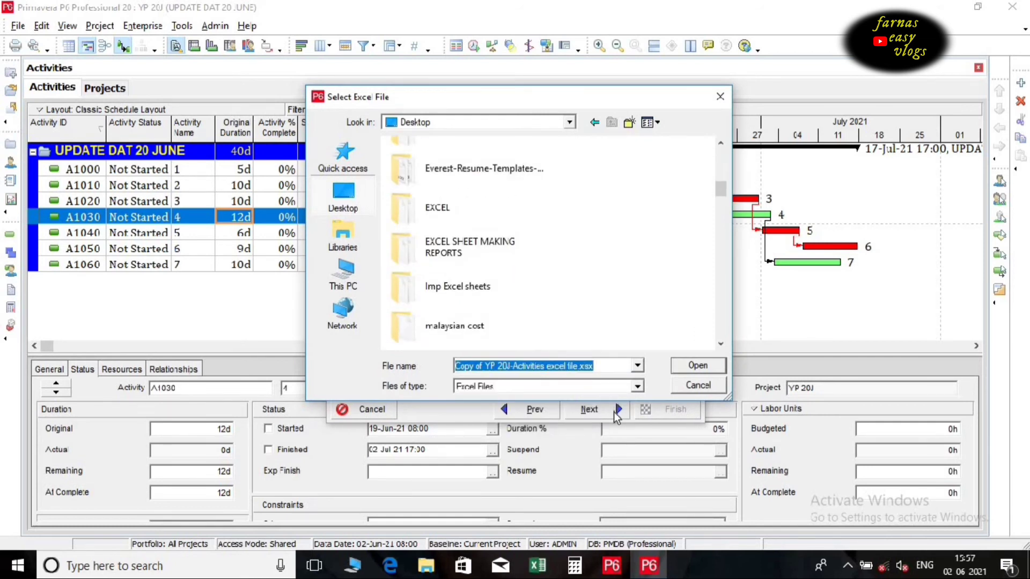
click(692, 367)
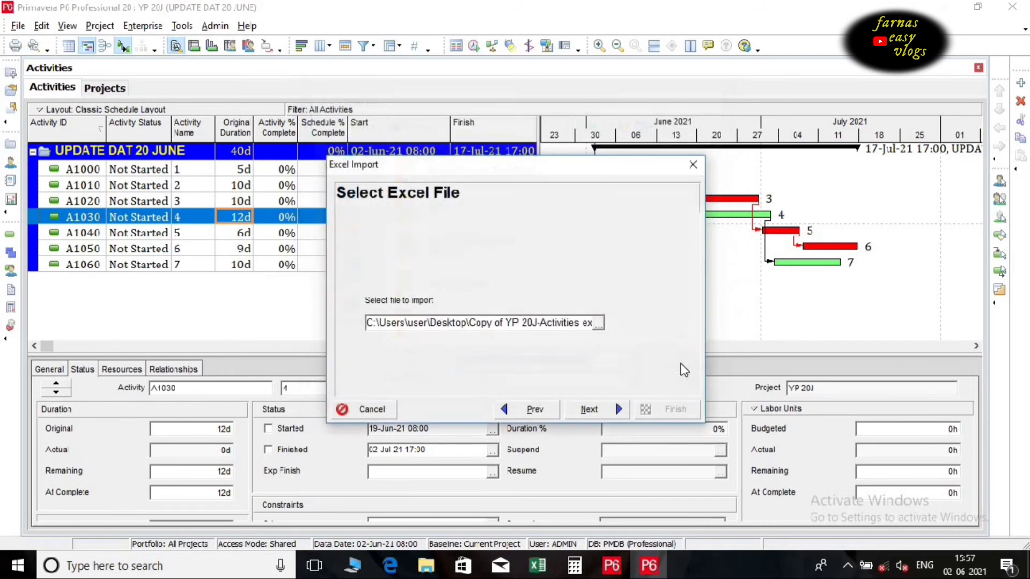
click(585, 411)
Import the Activities data with Update Existing Project into project YP 20J and close the import wizard
click(406, 263)
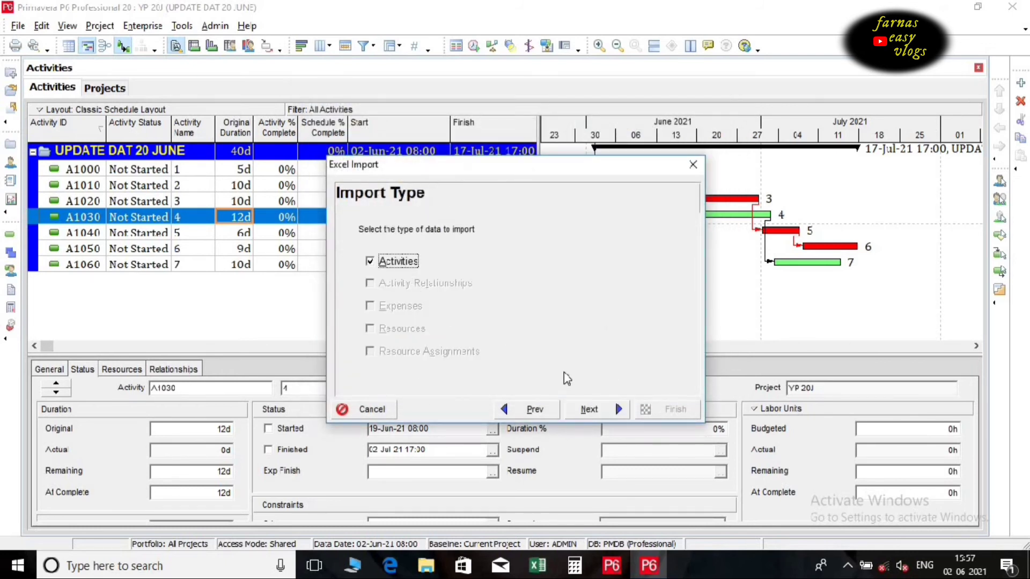
click(590, 409)
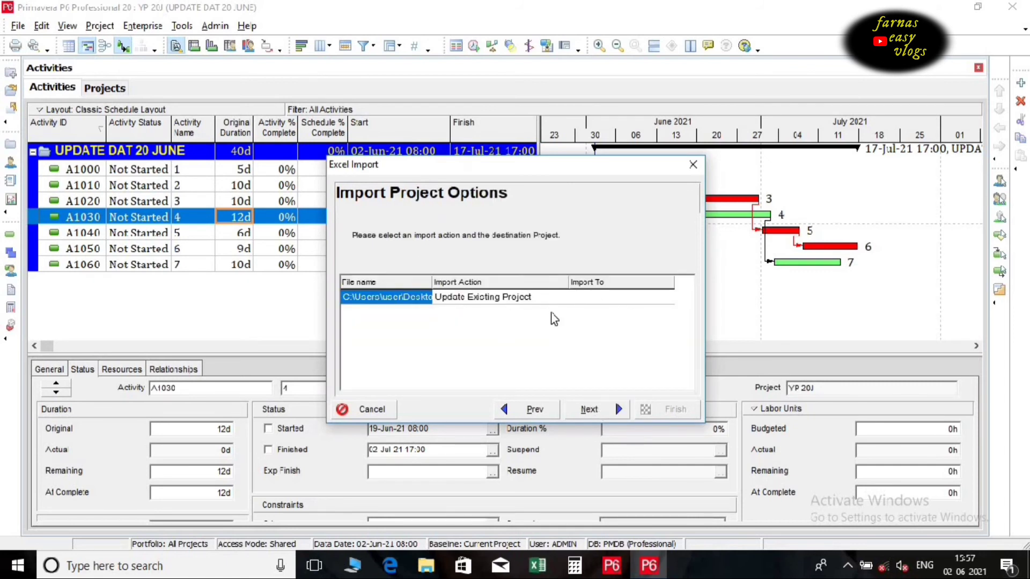
click(612, 299)
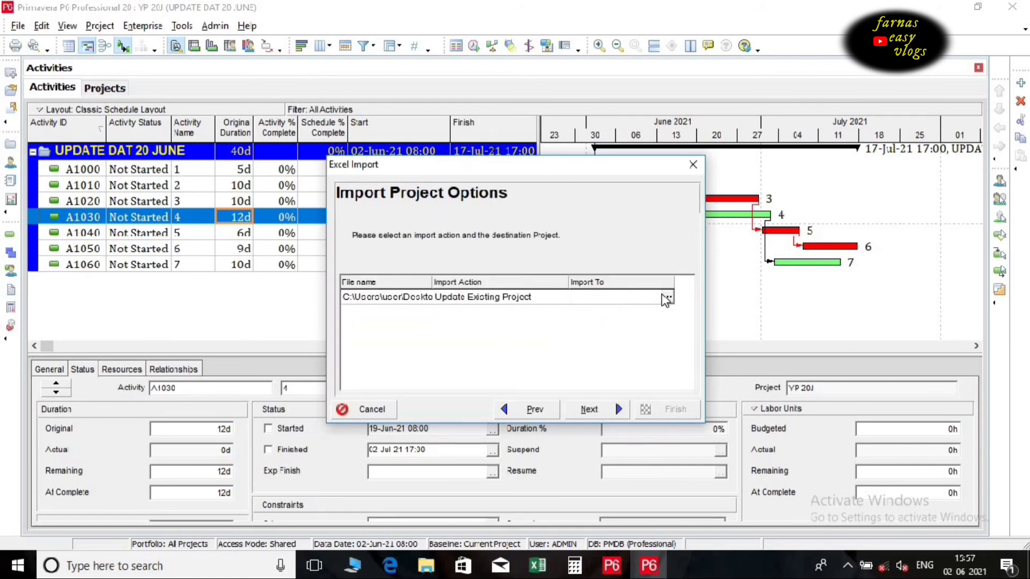
click(667, 298)
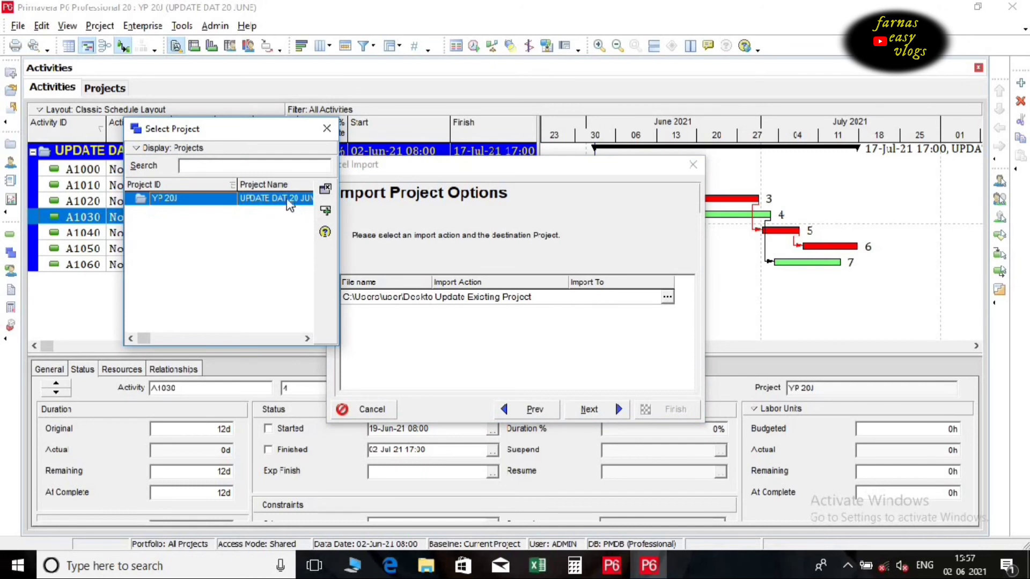
double_click(289, 201)
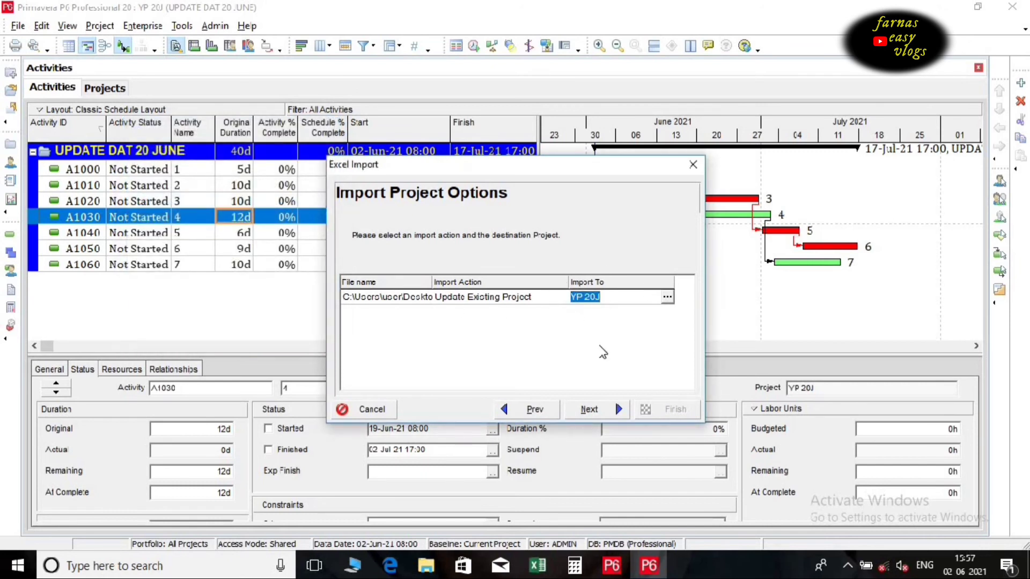
click(589, 408)
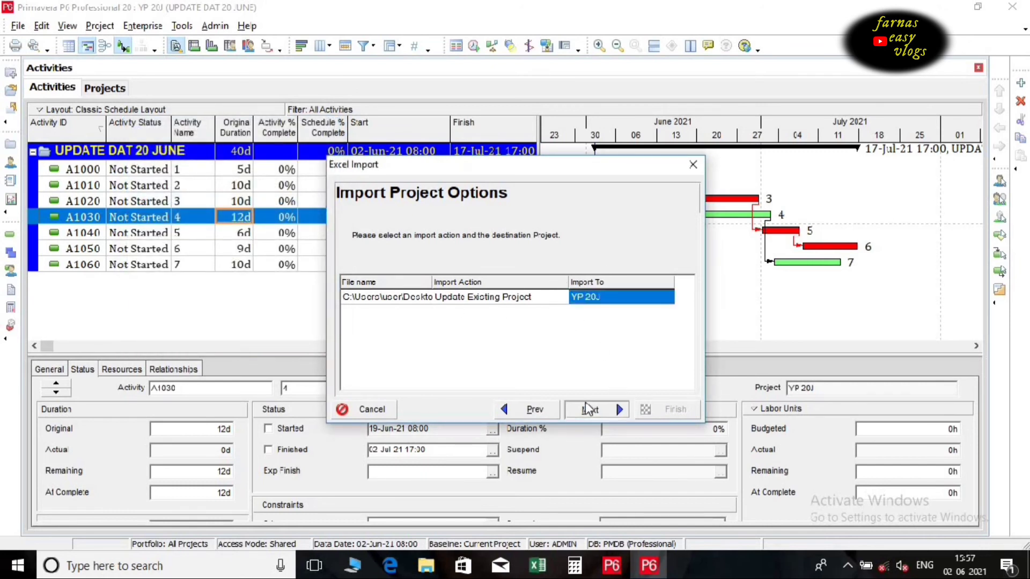
click(664, 408)
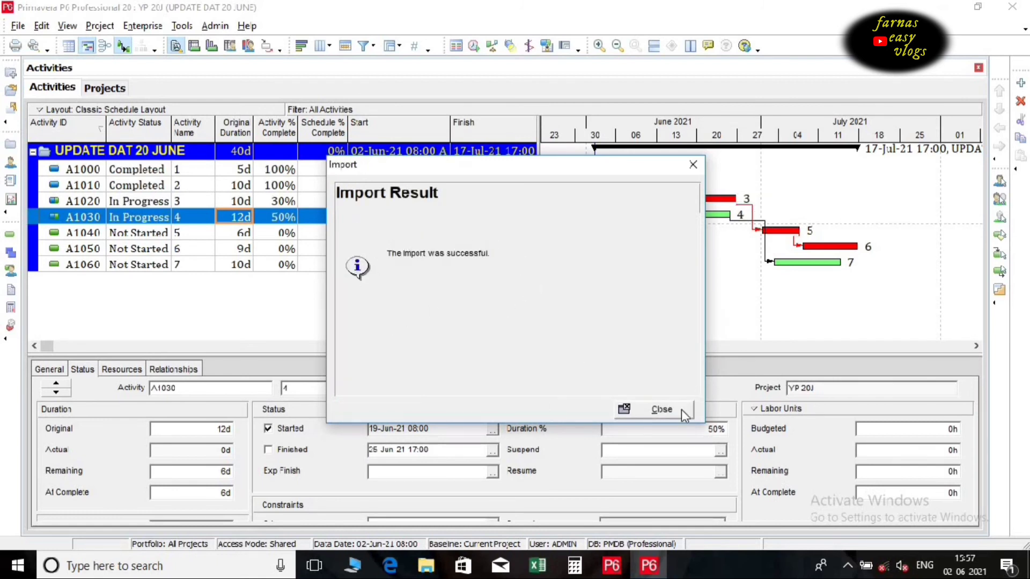
click(622, 410)
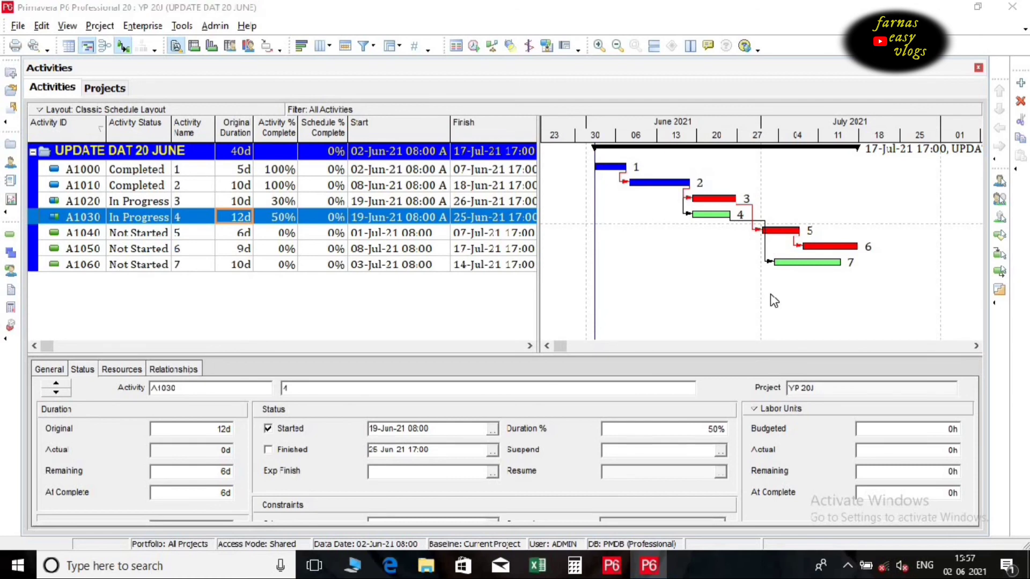
Schedule the project with a data date of 21-Jun-21 08:00 applied to all open projects
key(F9)
click(443, 253)
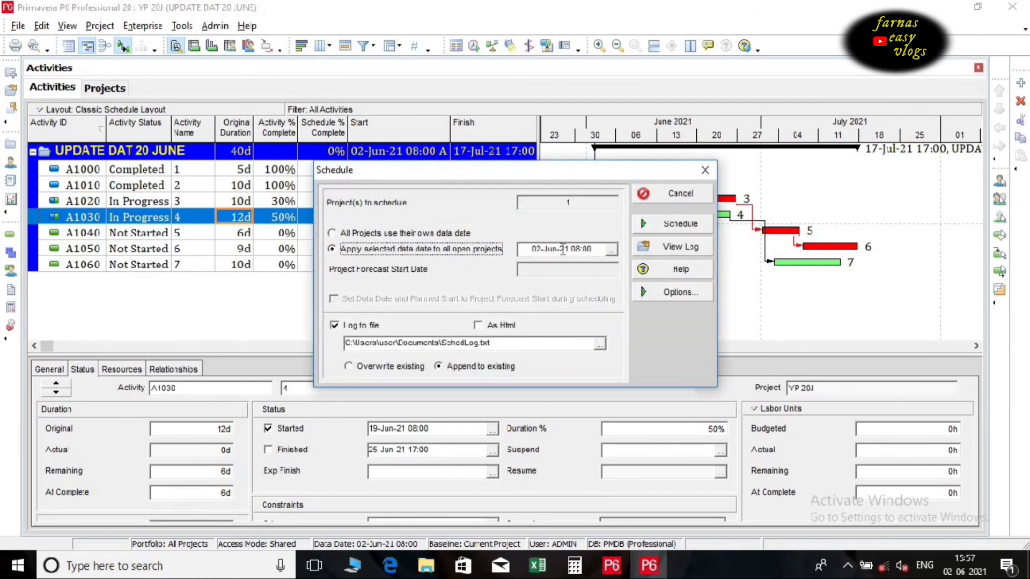
click(612, 251)
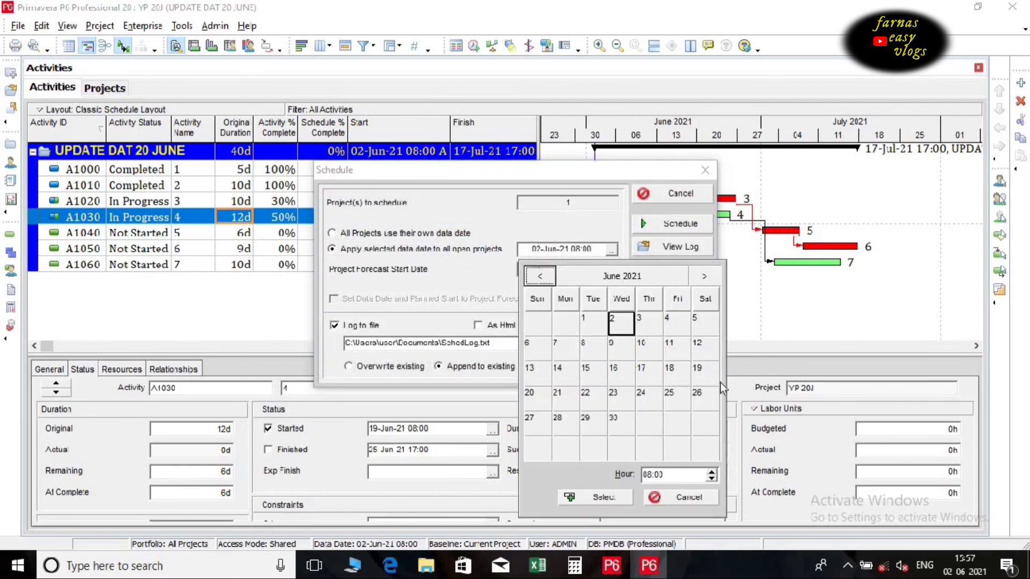
click(534, 398)
click(557, 399)
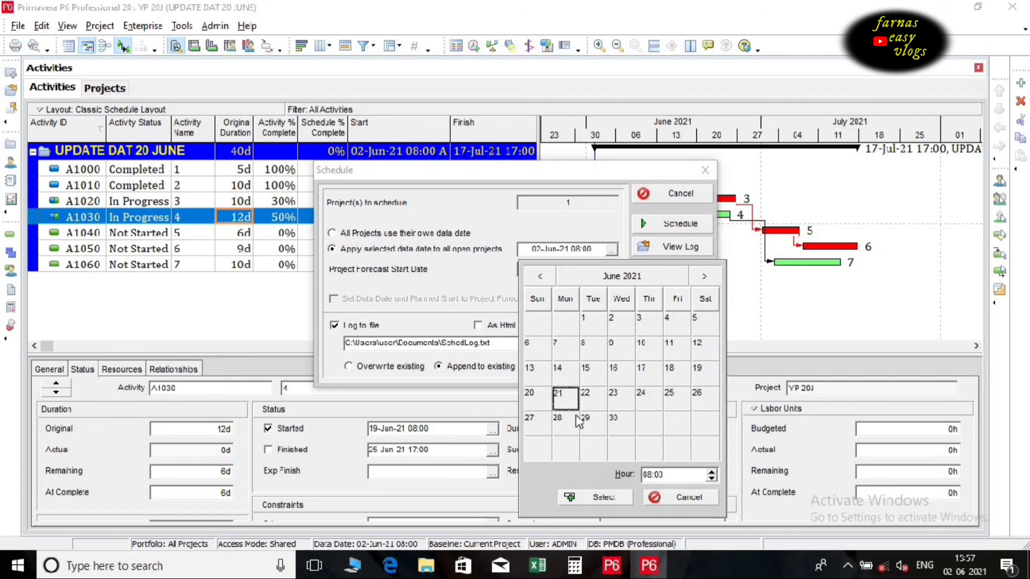
click(615, 498)
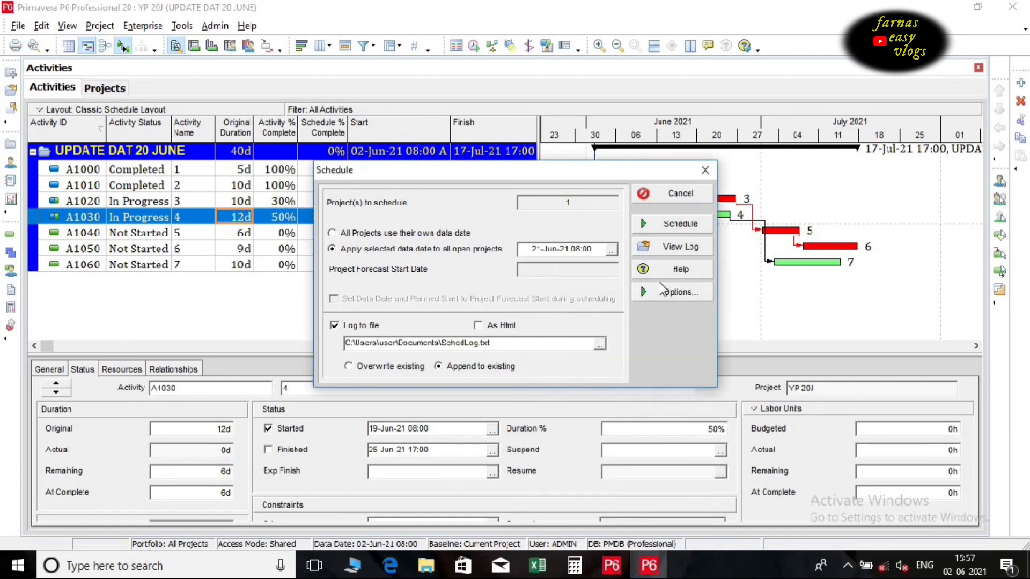
click(670, 220)
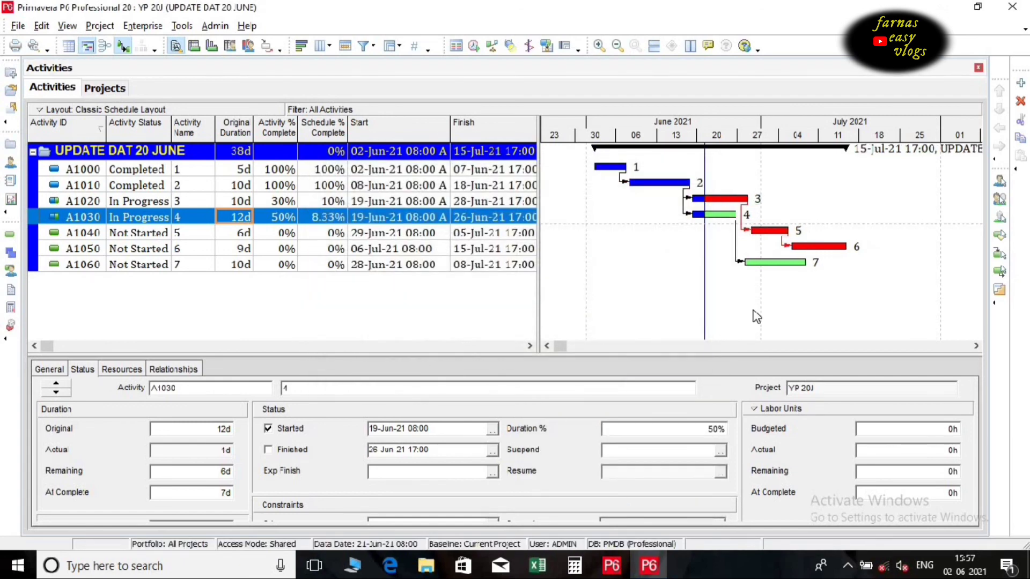